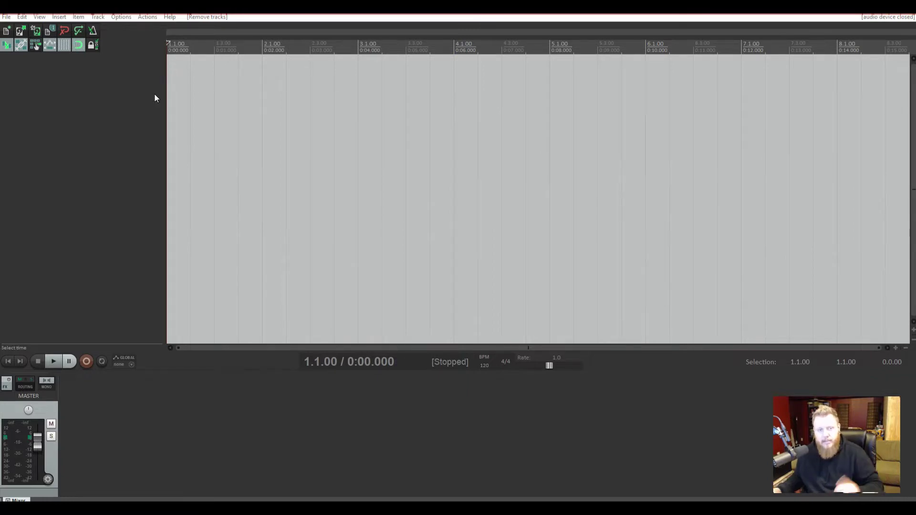
- Insert the DMXIS VSTi on a new track and move its fader window aside
{"action": "double_click", "coordinate": [45, 74]}
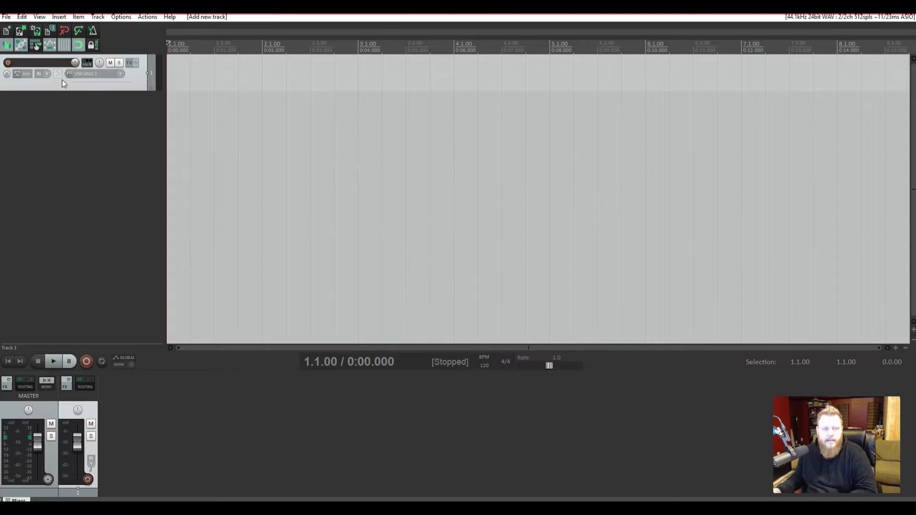
{"action": "key", "text": "Delete"}
{"action": "right_click", "coordinate": [60, 85]}
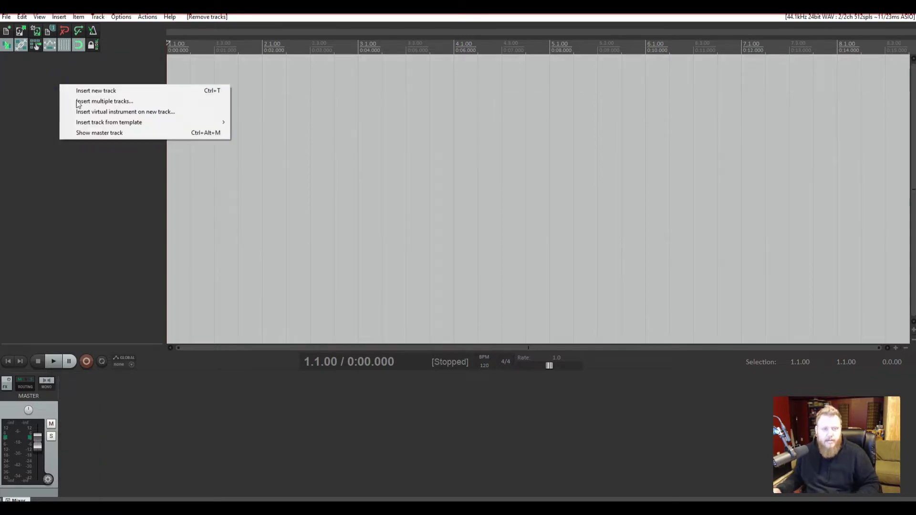
{"action": "left_click", "coordinate": [94, 112]}
{"action": "left_click", "coordinate": [117, 29]}
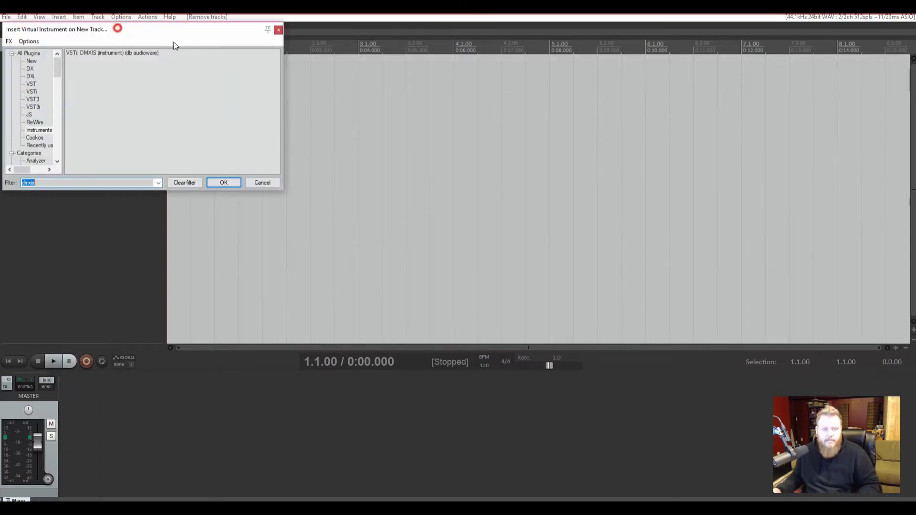
{"action": "double_click", "coordinate": [176, 70]}
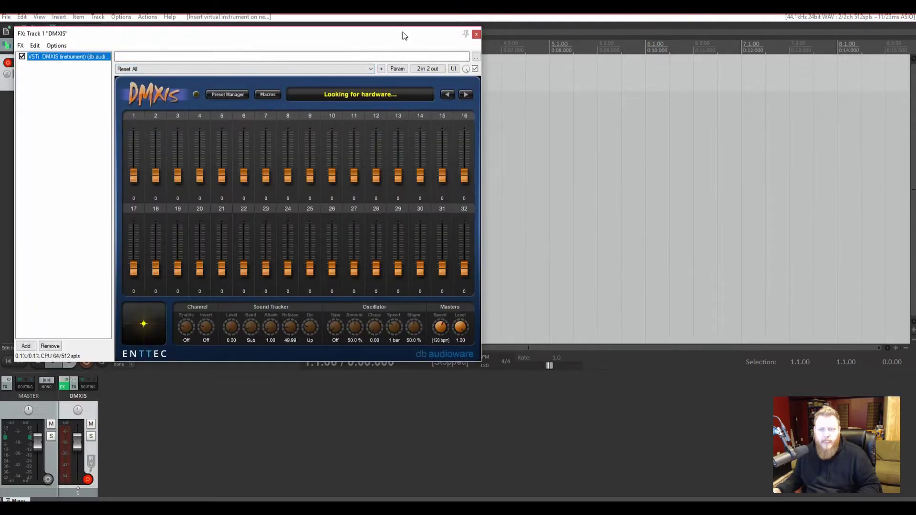
{"action": "left_click_drag", "start_coordinate": [401, 33], "coordinate": [459, 41]}
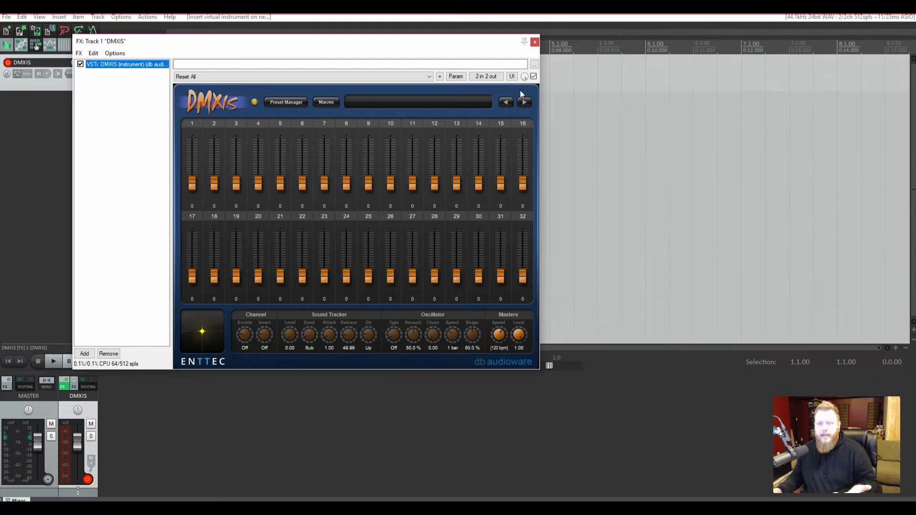
{"action": "left_click_drag", "start_coordinate": [446, 44], "coordinate": [549, 45]}
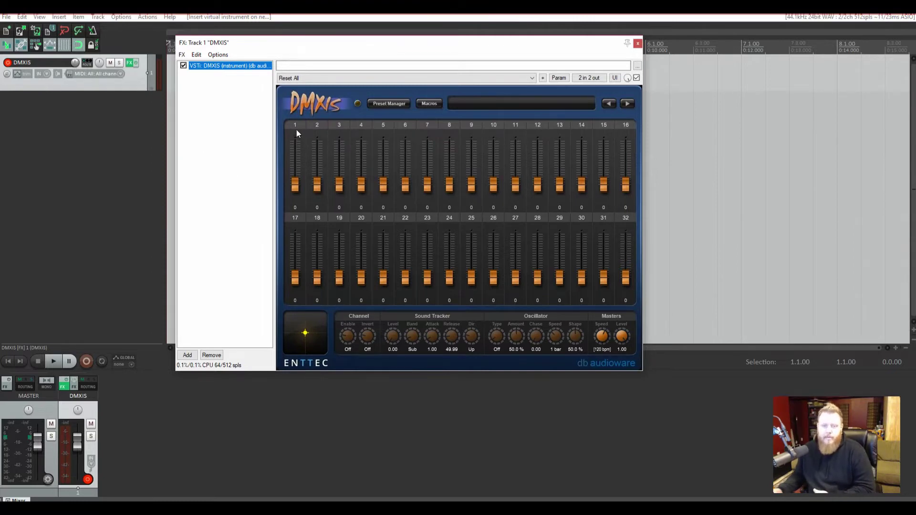
{"action": "left_click_drag", "start_coordinate": [358, 42], "coordinate": [379, 46]}
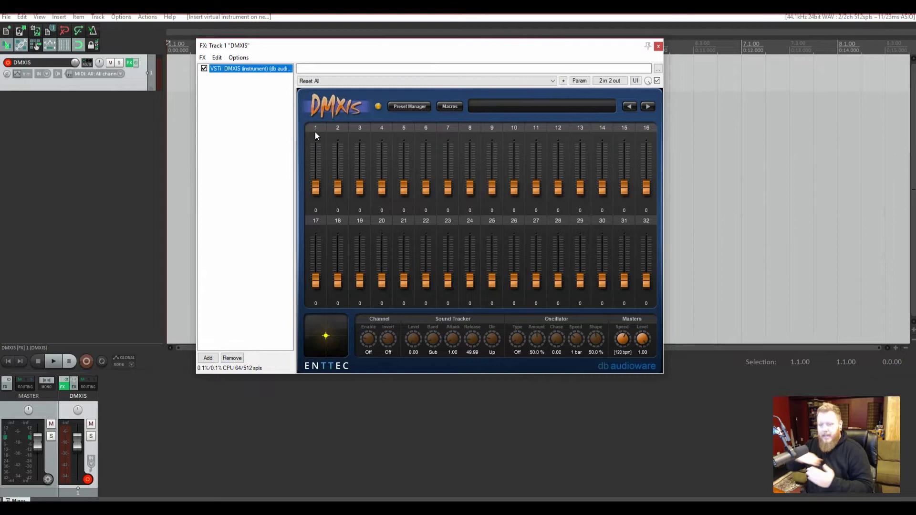
- Page forward through the DMXIS channel banks, then back to the first channels
{"action": "left_click", "coordinate": [649, 106]}
{"action": "left_click", "coordinate": [649, 106]}
{"action": "left_click", "coordinate": [649, 106]}
{"action": "left_click", "coordinate": [649, 106]}
{"action": "left_click", "coordinate": [649, 106]}
{"action": "left_click", "coordinate": [649, 106]}
{"action": "left_click", "coordinate": [650, 106]}
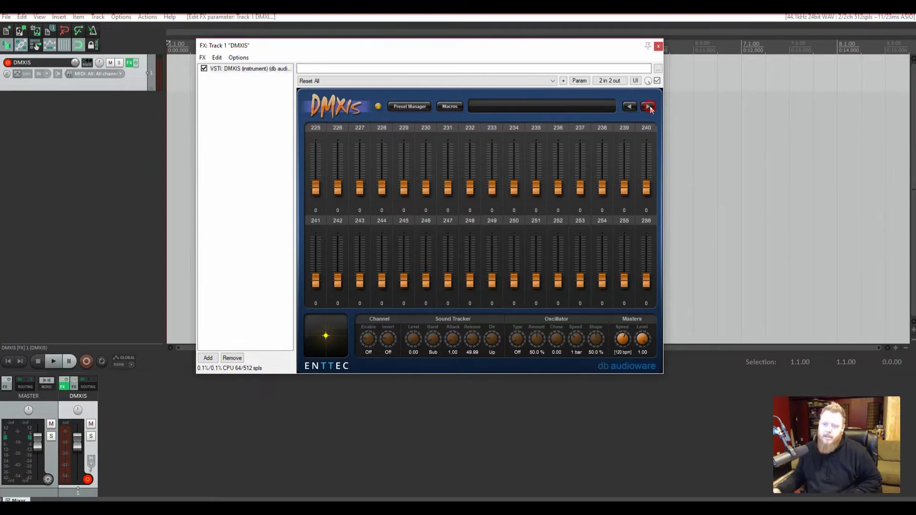
{"action": "left_click", "coordinate": [649, 106]}
{"action": "left_click", "coordinate": [649, 106]}
{"action": "left_click", "coordinate": [649, 106]}
{"action": "left_click", "coordinate": [649, 106]}
{"action": "left_click", "coordinate": [649, 106]}
{"action": "left_click", "coordinate": [650, 106]}
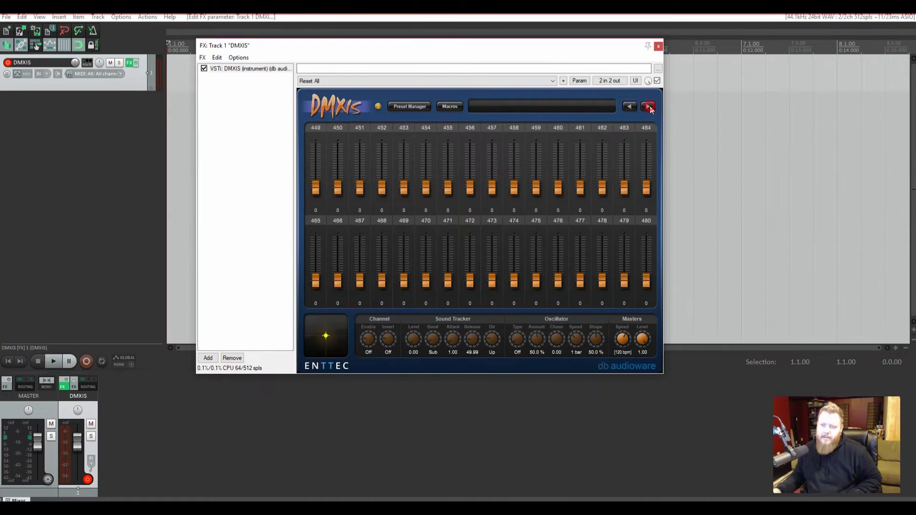
{"action": "left_click", "coordinate": [650, 106]}
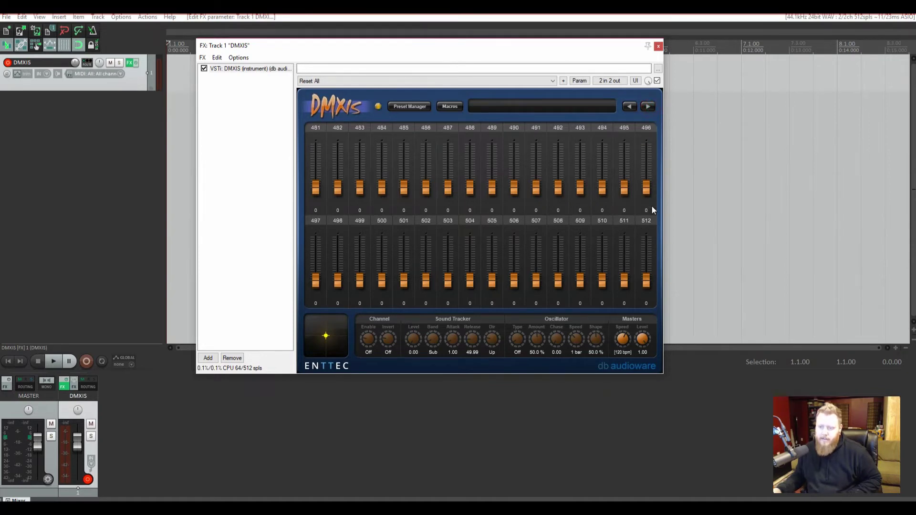
{"action": "left_click", "coordinate": [630, 106]}
{"action": "left_click", "coordinate": [630, 106]}
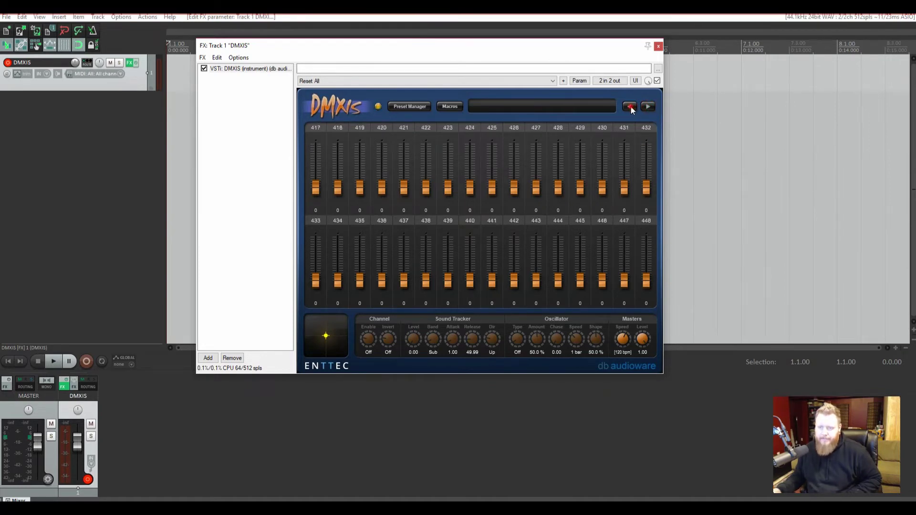
{"action": "left_click", "coordinate": [630, 106]}
{"action": "left_click", "coordinate": [630, 106]}
{"action": "left_click", "coordinate": [630, 106]}
{"action": "left_click", "coordinate": [630, 106]}
{"action": "left_click", "coordinate": [630, 106]}
{"action": "left_click", "coordinate": [630, 106]}
{"action": "left_click", "coordinate": [630, 106]}
{"action": "left_click", "coordinate": [630, 106]}
{"action": "left_click", "coordinate": [630, 106]}
{"action": "left_click", "coordinate": [630, 106]}
{"action": "left_click", "coordinate": [630, 106]}
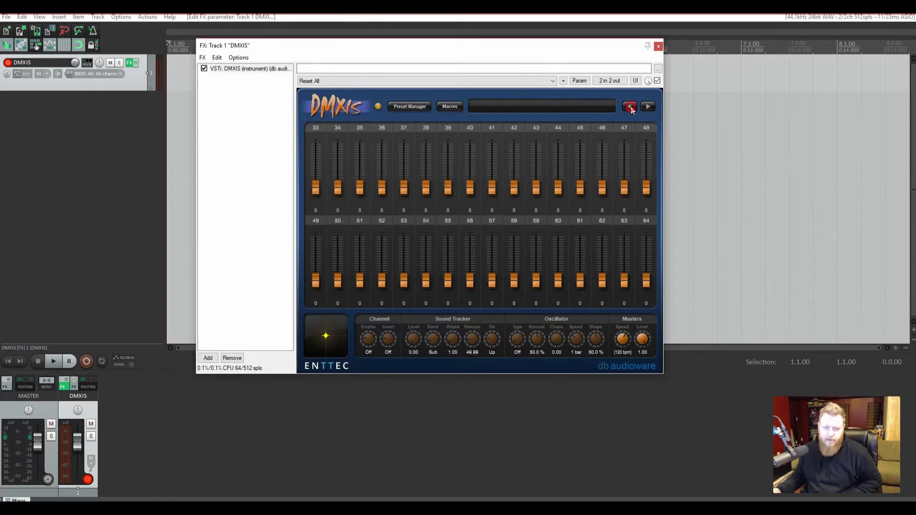
{"action": "left_click", "coordinate": [630, 106]}
{"action": "left_click", "coordinate": [630, 106]}
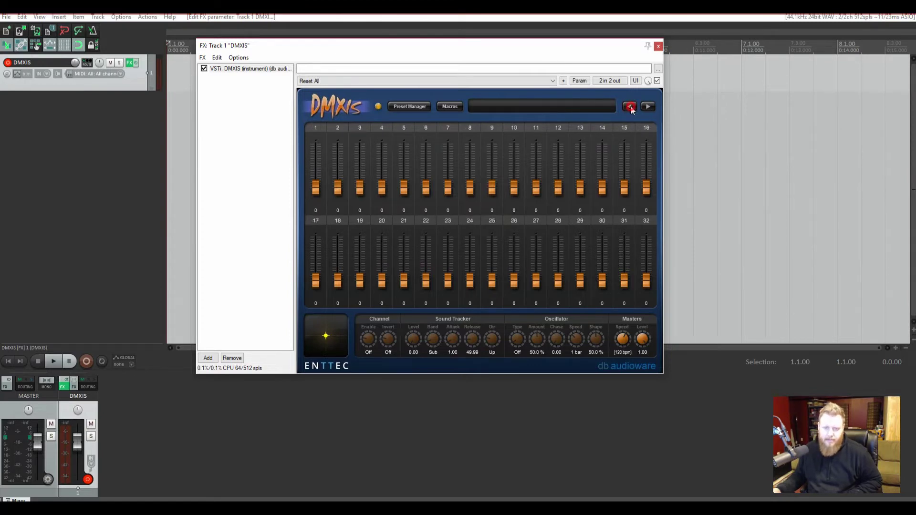
- Assign the Generics 4 Way Dimmer fixture from the Fixture Library to DMXIS channel 1
{"action": "right_click", "coordinate": [314, 190]}
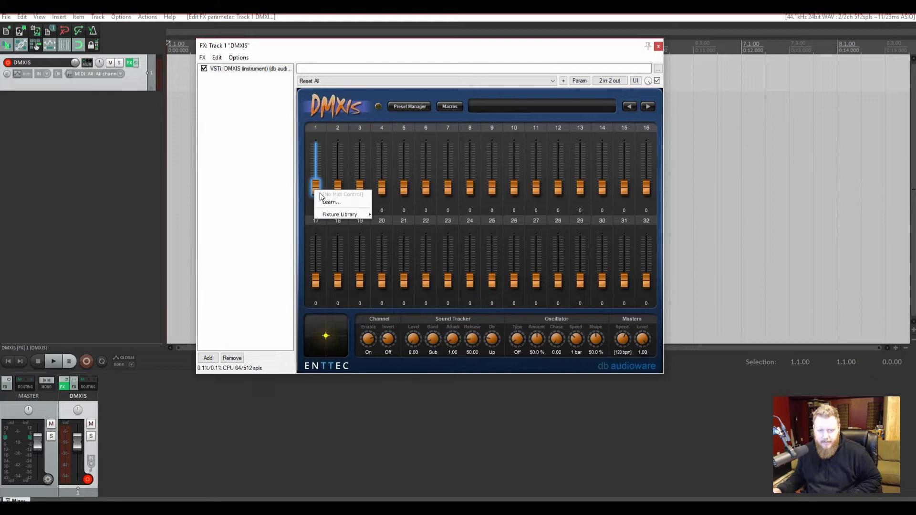
{"action": "left_click", "coordinate": [333, 214]}
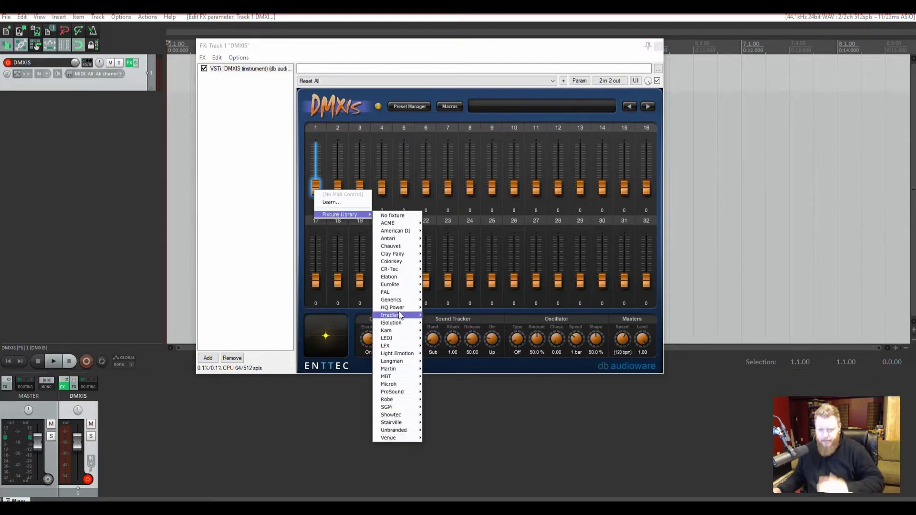
{"action": "mouse_move", "coordinate": [399, 300]}
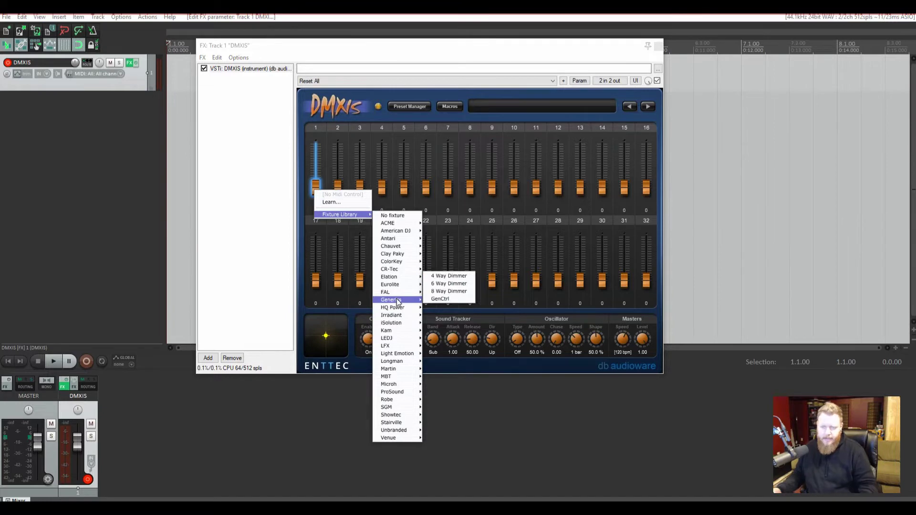
{"action": "mouse_move", "coordinate": [397, 233]}
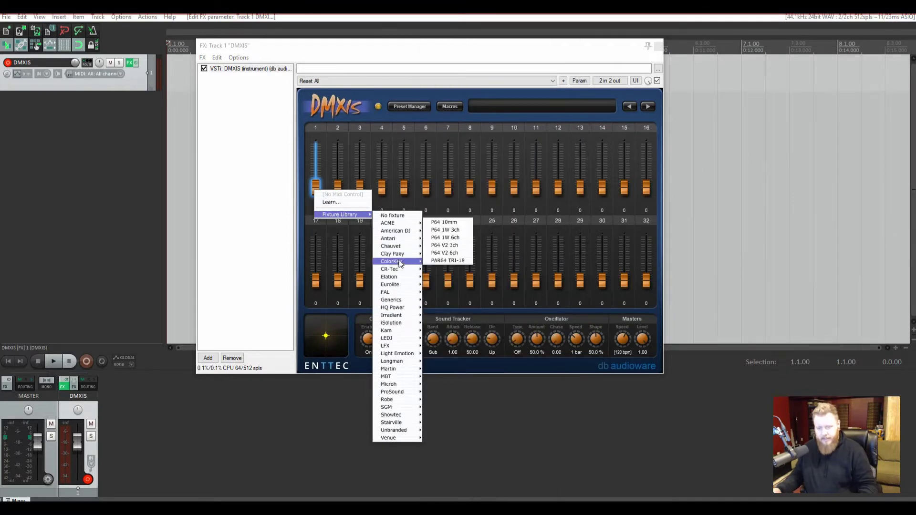
{"action": "mouse_move", "coordinate": [399, 280]}
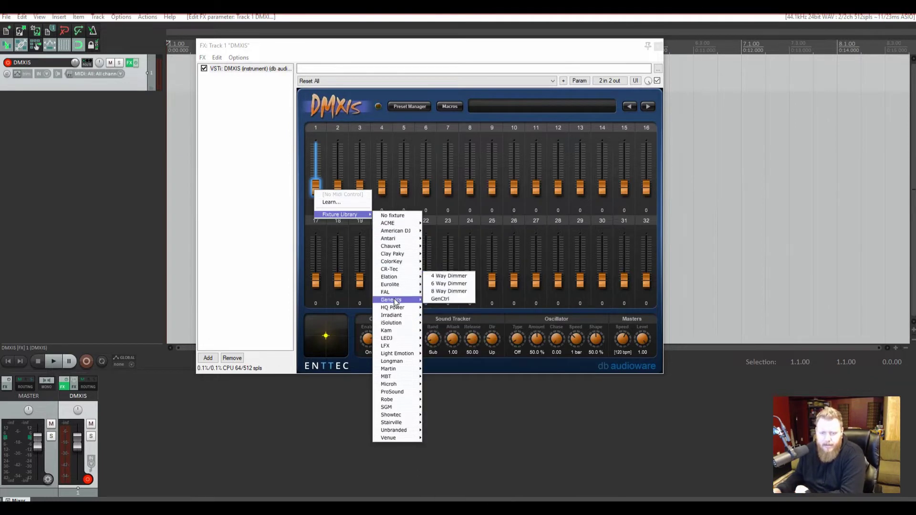
{"action": "left_click", "coordinate": [449, 276]}
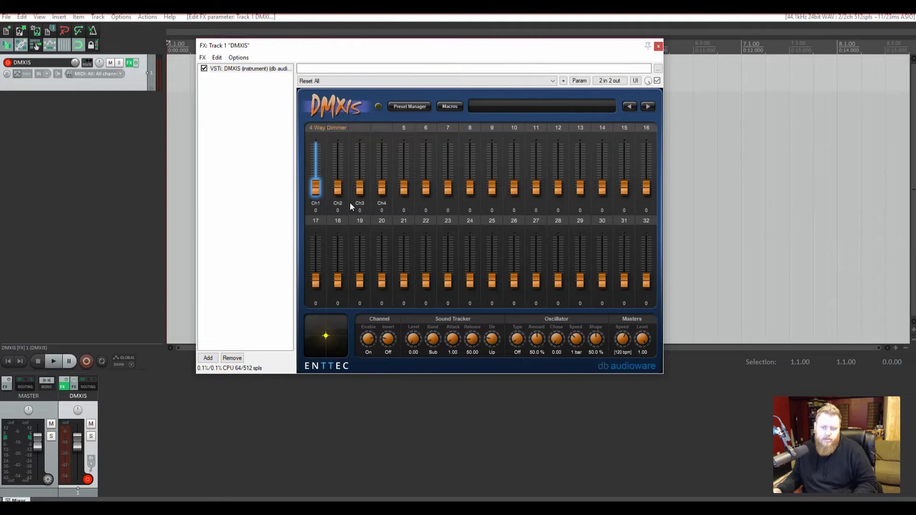
- Select the first bar and insert a new MIDI item over it on the DMXIS track
{"action": "left_click_drag", "start_coordinate": [268, 50], "coordinate": [241, 179]}
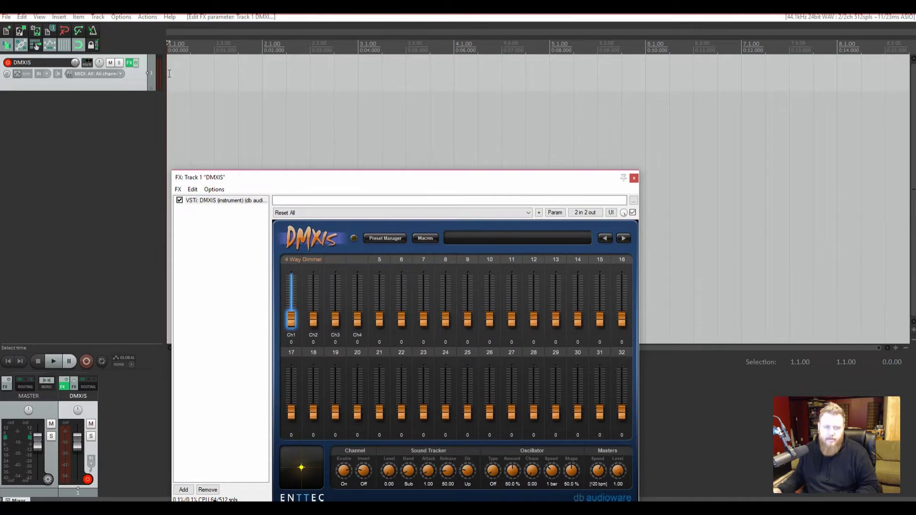
{"action": "left_click_drag", "start_coordinate": [167, 76], "coordinate": [262, 73]}
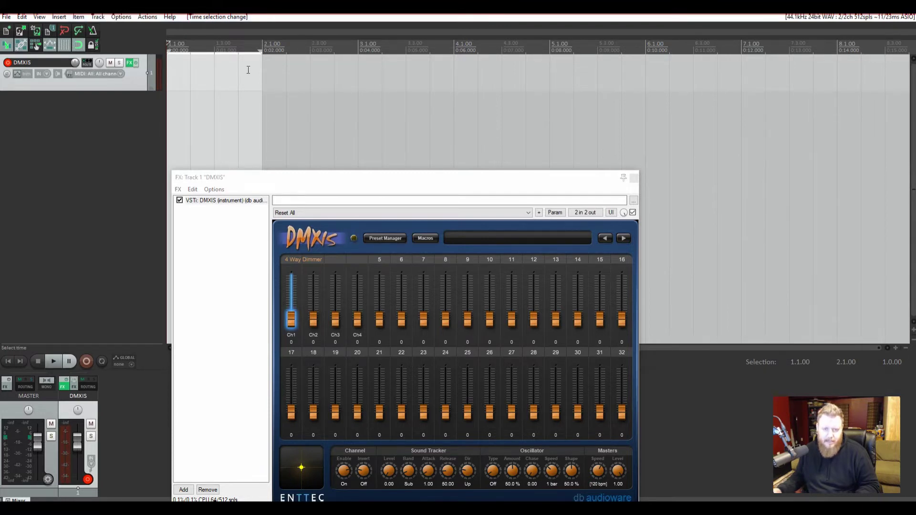
{"action": "left_click", "coordinate": [60, 17]}
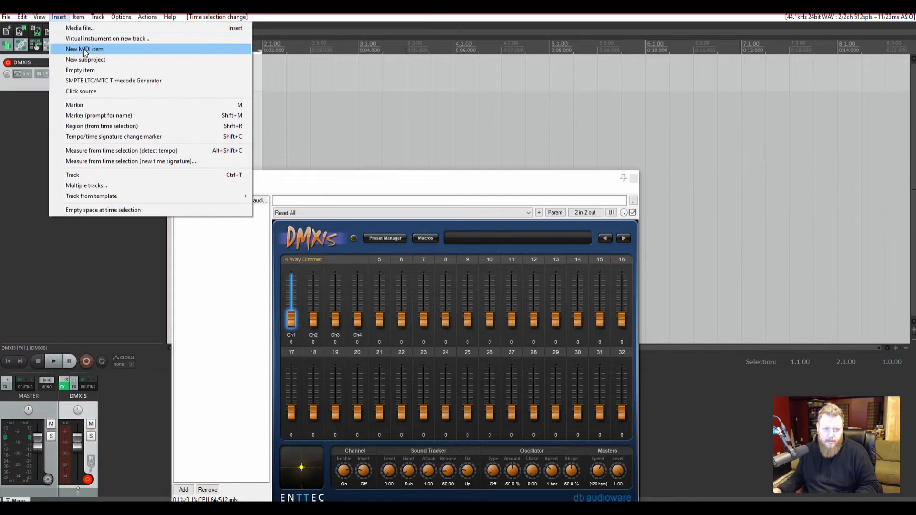
{"action": "left_click", "coordinate": [84, 49]}
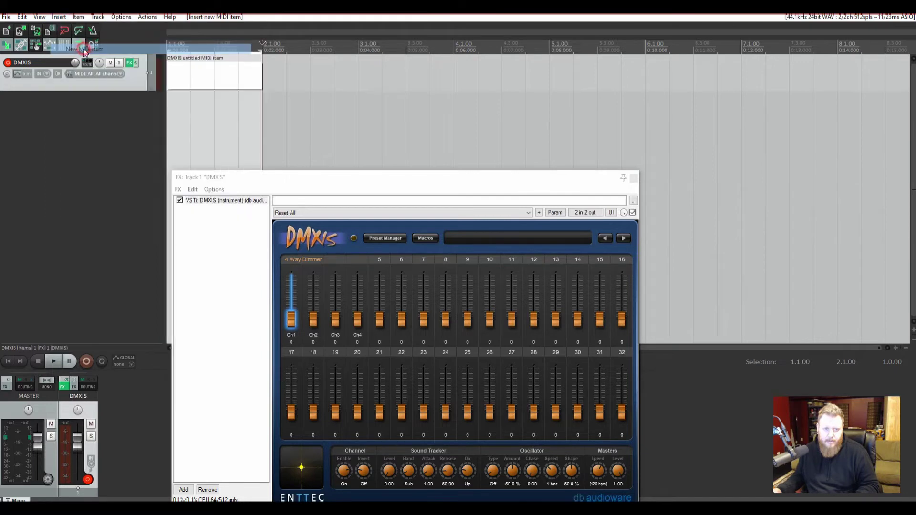
- Open the MIDI item in an enlarged editor with Named notes view, DMXIS placed beside it
{"action": "double_click", "coordinate": [179, 79]}
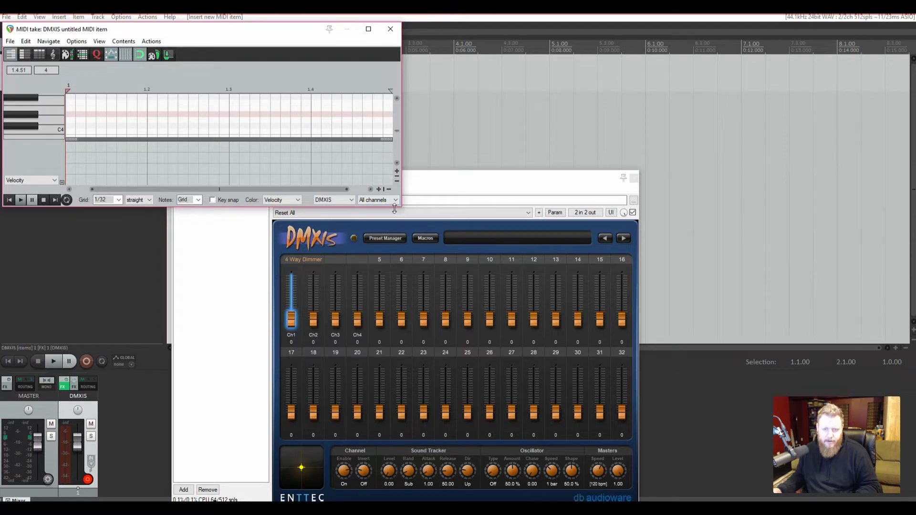
{"action": "left_click_drag", "start_coordinate": [394, 206], "coordinate": [389, 436]}
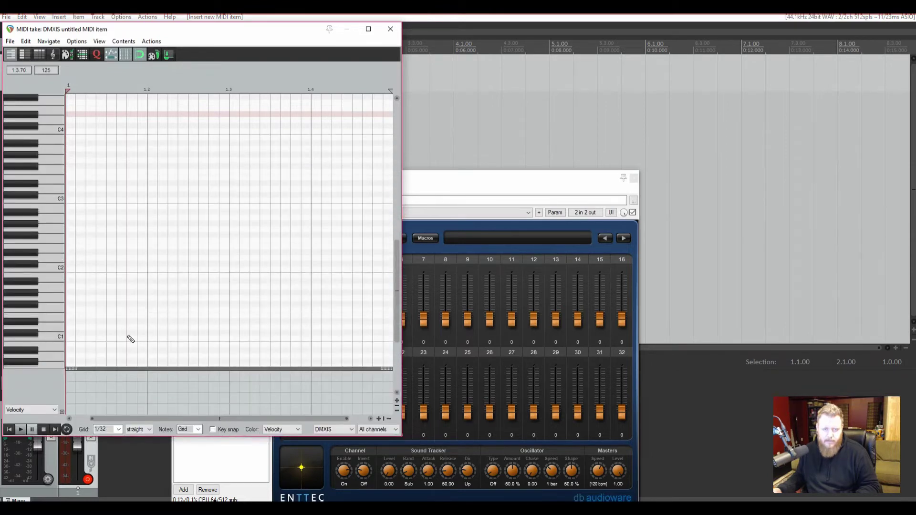
{"action": "left_click_drag", "start_coordinate": [70, 370], "coordinate": [69, 411]}
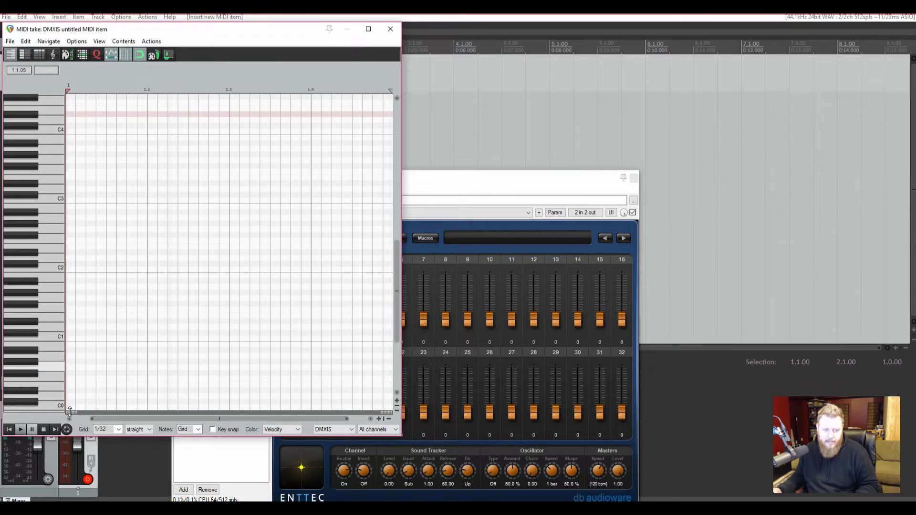
{"action": "scroll", "coordinate": [50, 339], "scroll_direction": "down", "scroll_amount": 3}
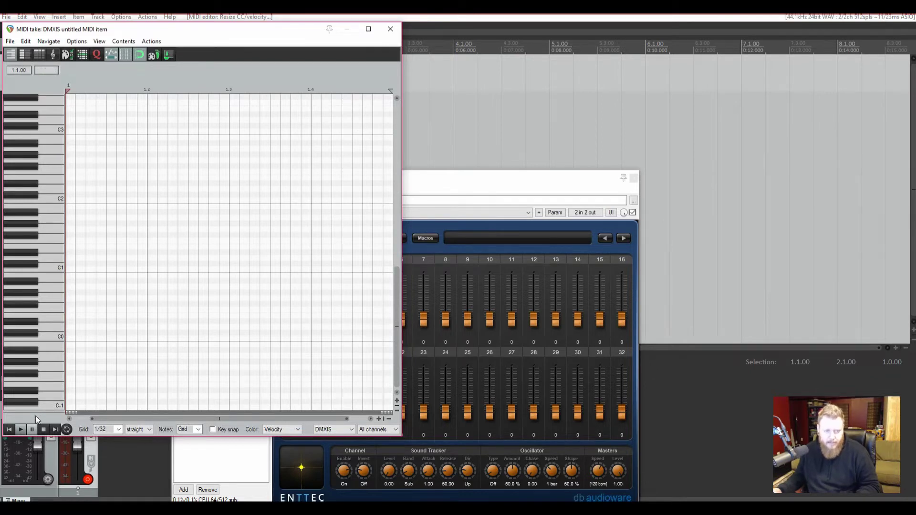
{"action": "left_click", "coordinate": [25, 54]}
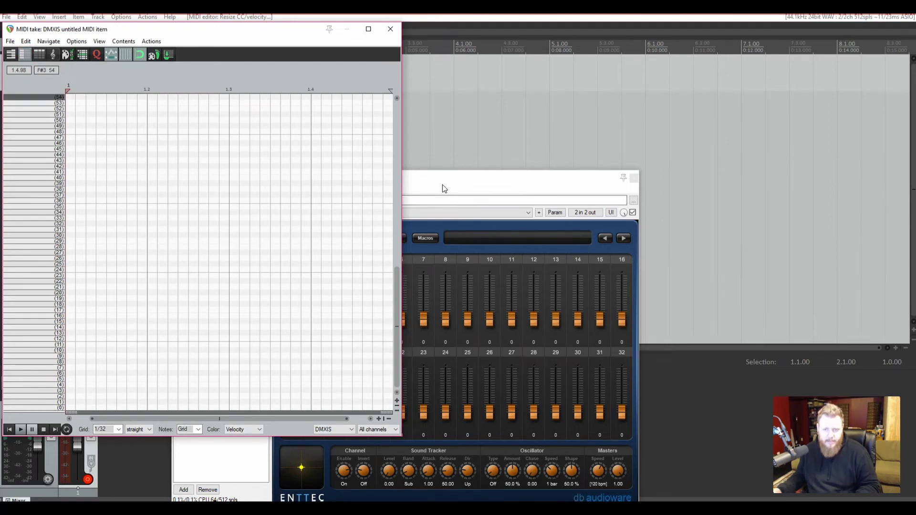
{"action": "left_click_drag", "start_coordinate": [437, 180], "coordinate": [604, 105]}
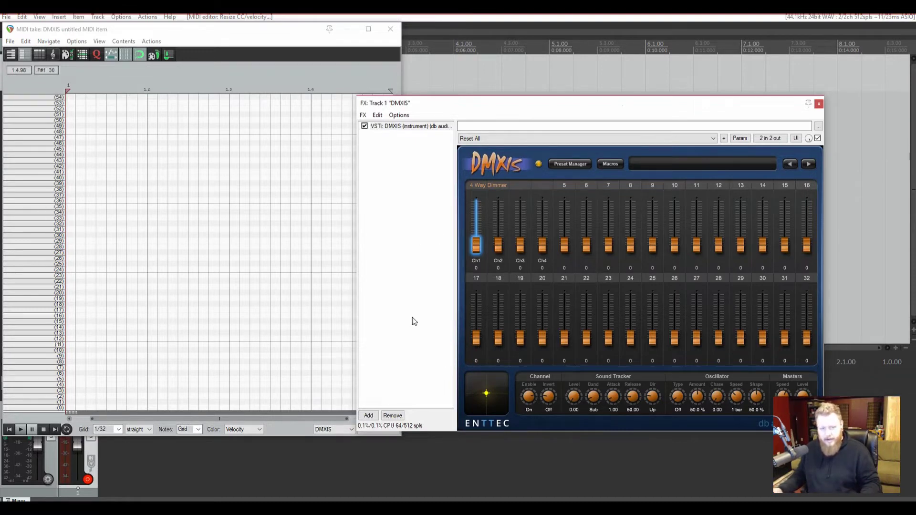
- MIDI-learn the DMXIS Ch1 fader to the lowest note and test it
{"action": "left_click", "coordinate": [52, 410]}
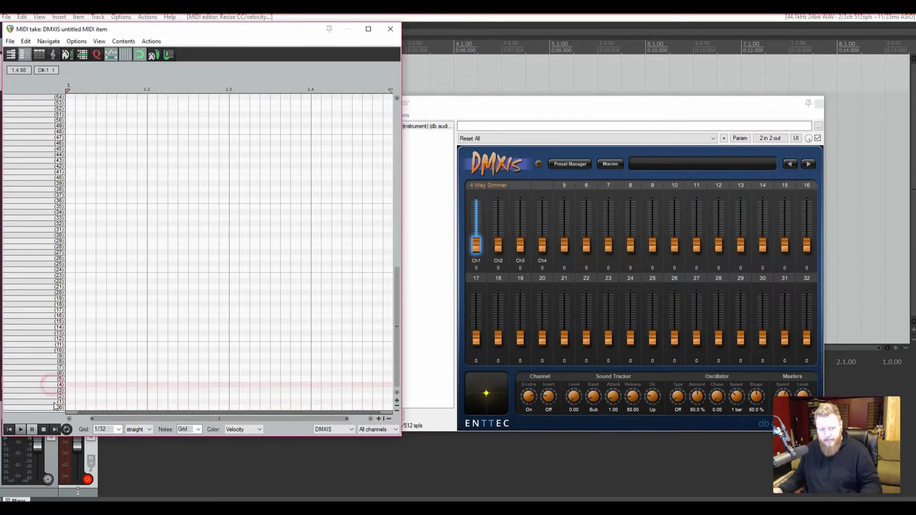
{"action": "left_click", "coordinate": [52, 338]}
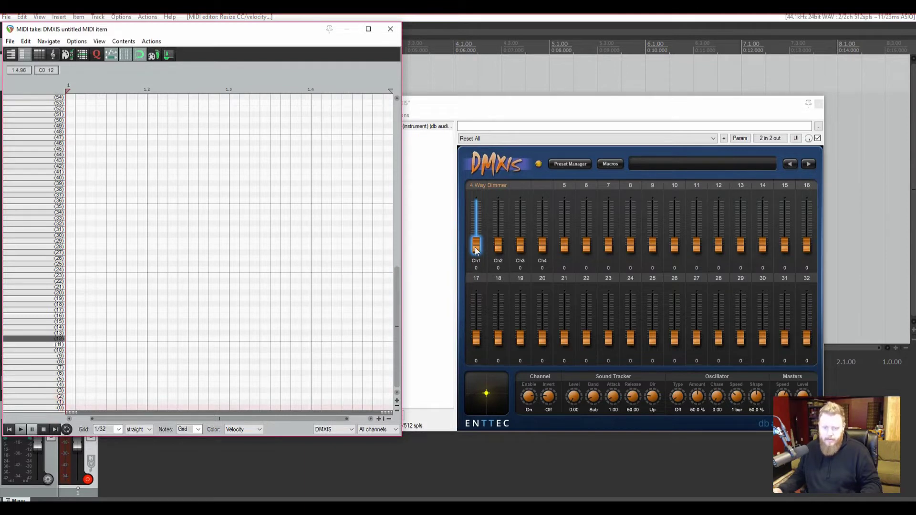
{"action": "right_click", "coordinate": [475, 249]}
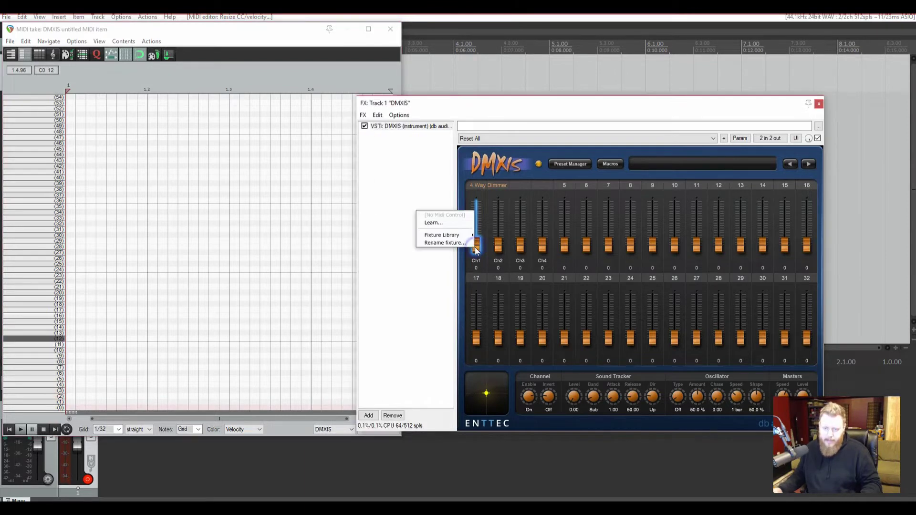
{"action": "left_click", "coordinate": [435, 223]}
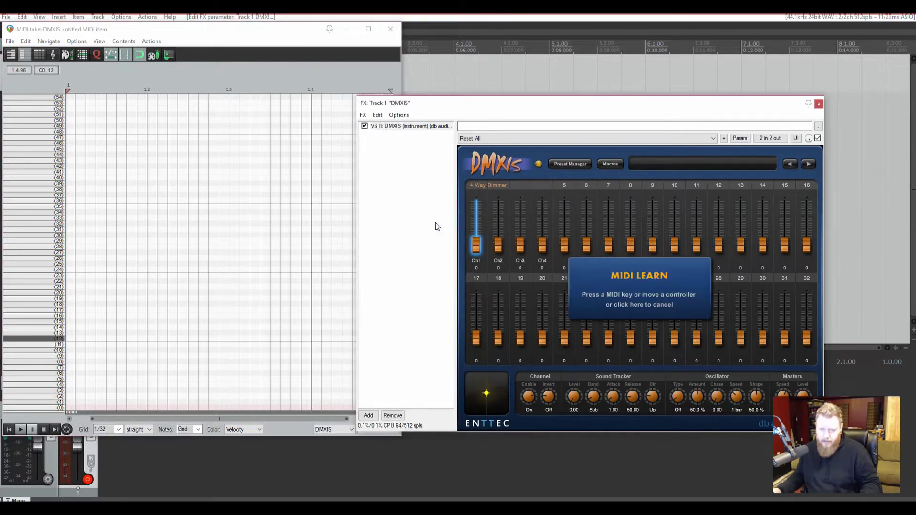
{"action": "left_click", "coordinate": [51, 407]}
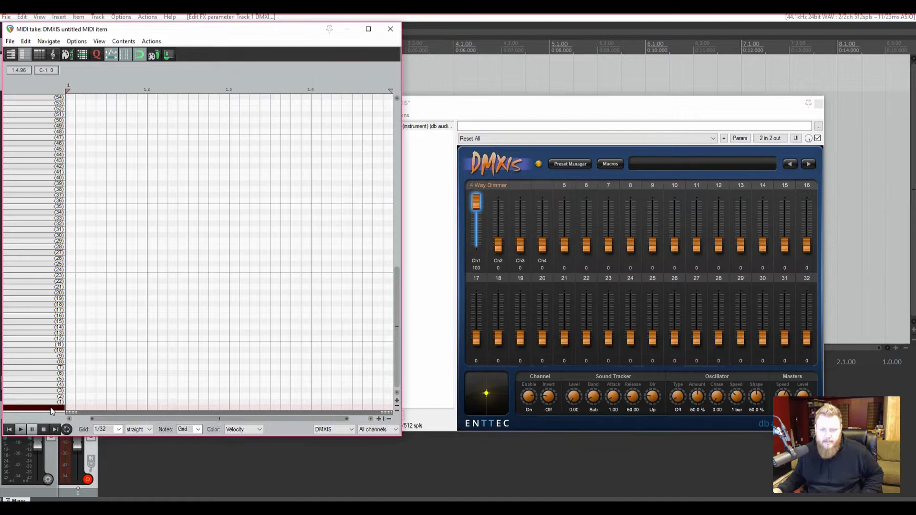
{"action": "left_click", "coordinate": [50, 407]}
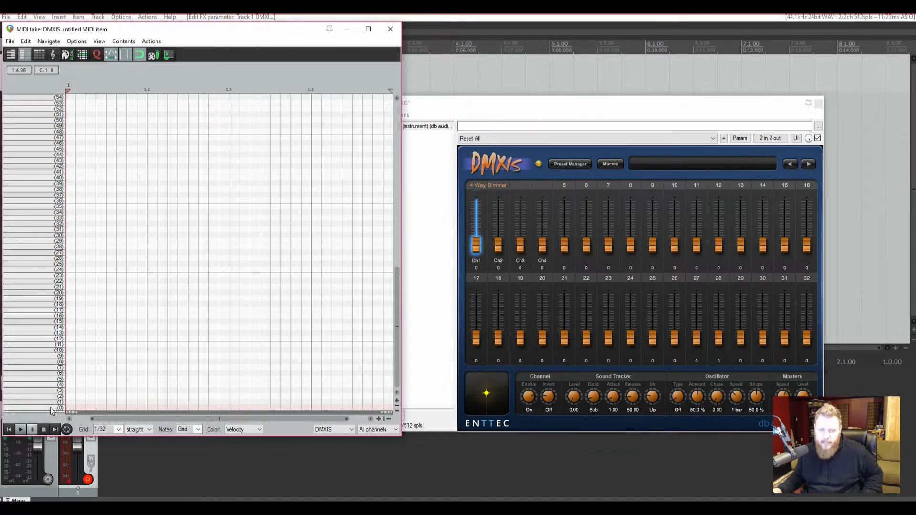
{"action": "left_click", "coordinate": [51, 408]}
{"action": "left_click", "coordinate": [51, 408]}
{"action": "left_click", "coordinate": [51, 408]}
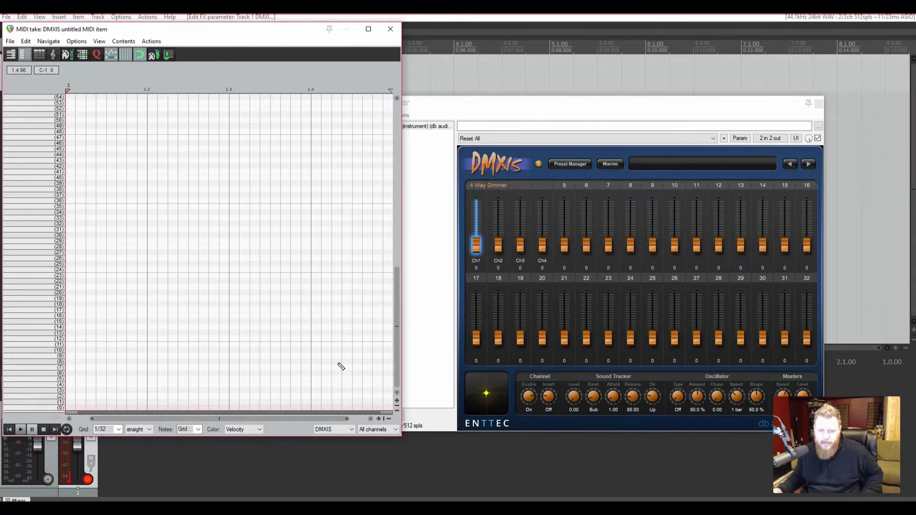
- MIDI-learn the Ch2, Ch3 and Ch4 faders to the next three low notes
{"action": "right_click", "coordinate": [499, 246]}
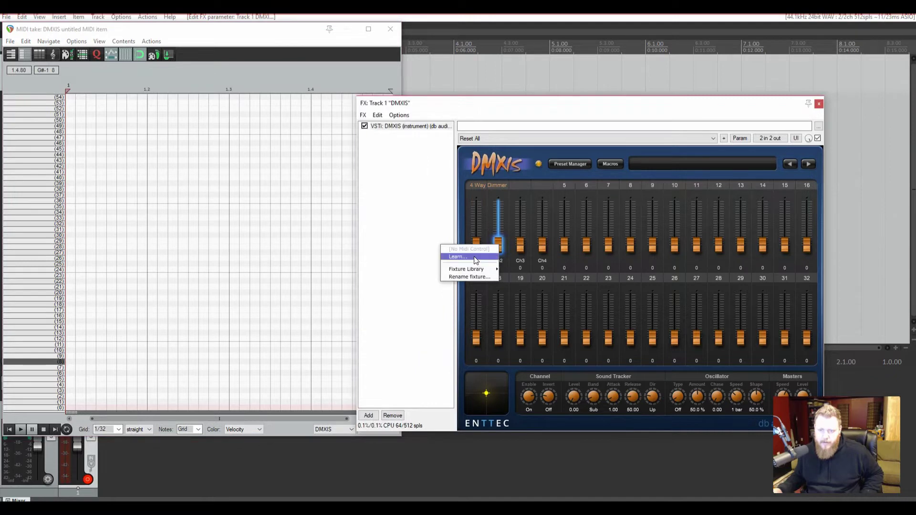
{"action": "left_click", "coordinate": [466, 253]}
{"action": "left_click", "coordinate": [51, 406]}
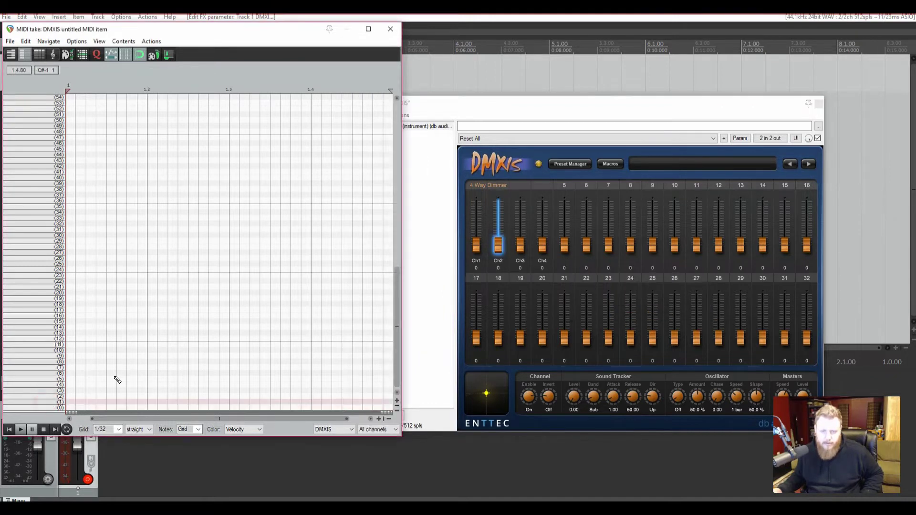
{"action": "right_click", "coordinate": [520, 245]}
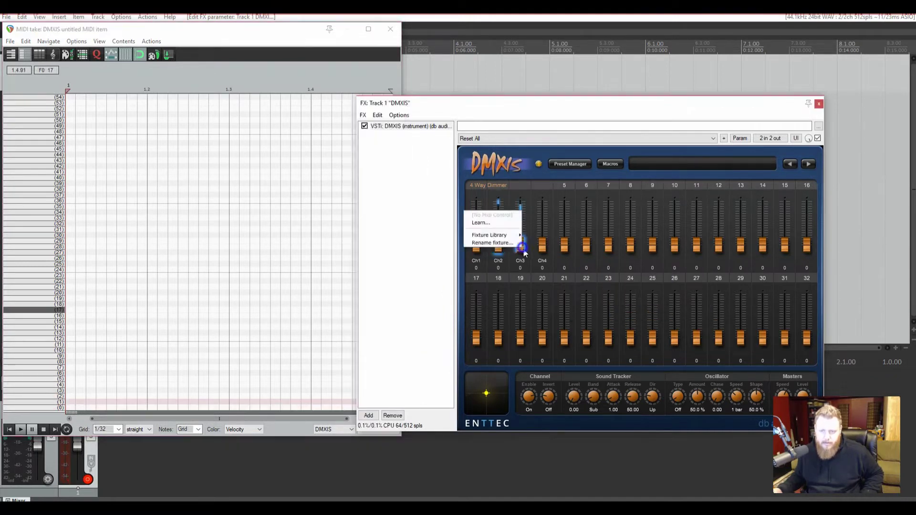
{"action": "left_click", "coordinate": [481, 222]}
{"action": "left_click", "coordinate": [55, 398]}
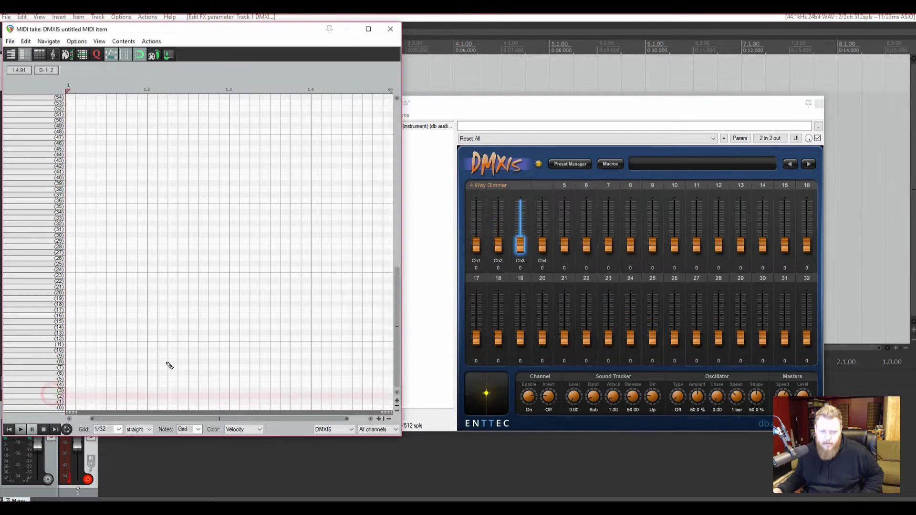
{"action": "right_click", "coordinate": [544, 246]}
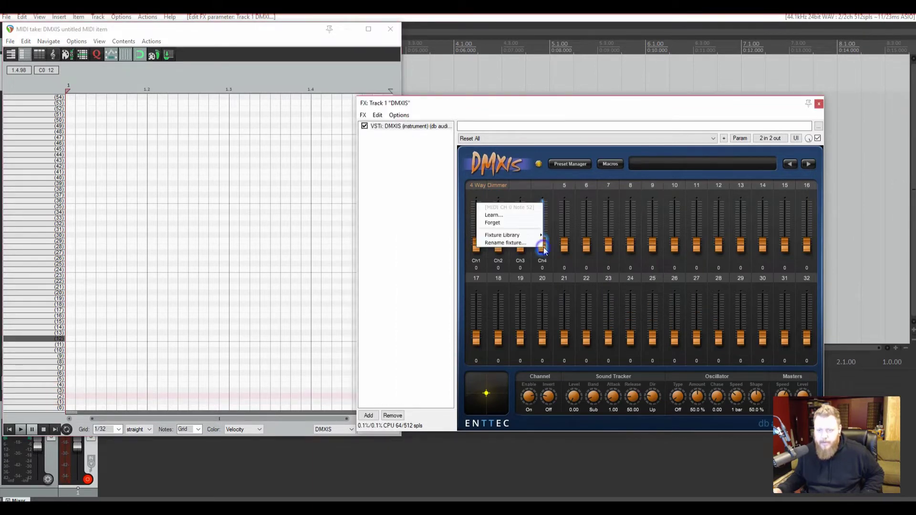
{"action": "left_click", "coordinate": [484, 213]}
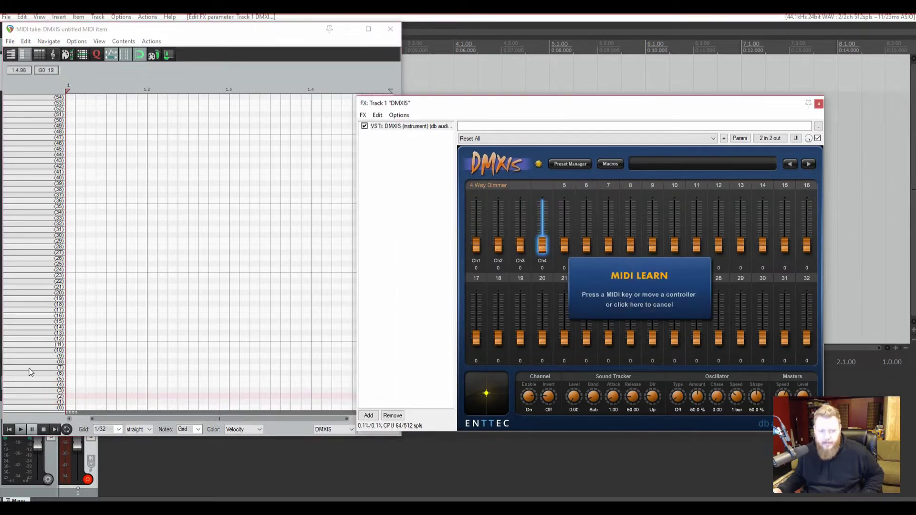
{"action": "left_click", "coordinate": [52, 392]}
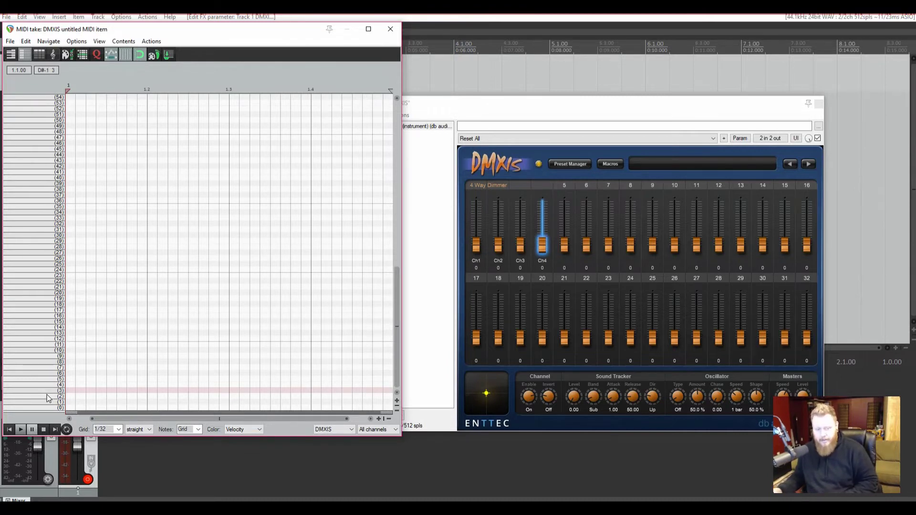
- Name the four lowest note rows Dimmer 1, Dimmer 2, Dimmer 3 and Dimmer 4
{"action": "left_click", "coordinate": [53, 409]}
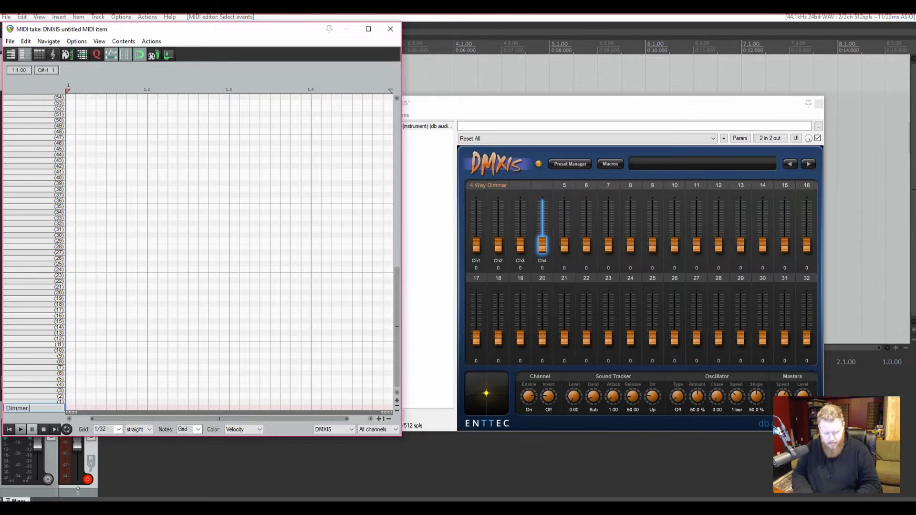
{"action": "left_click", "coordinate": [41, 402]}
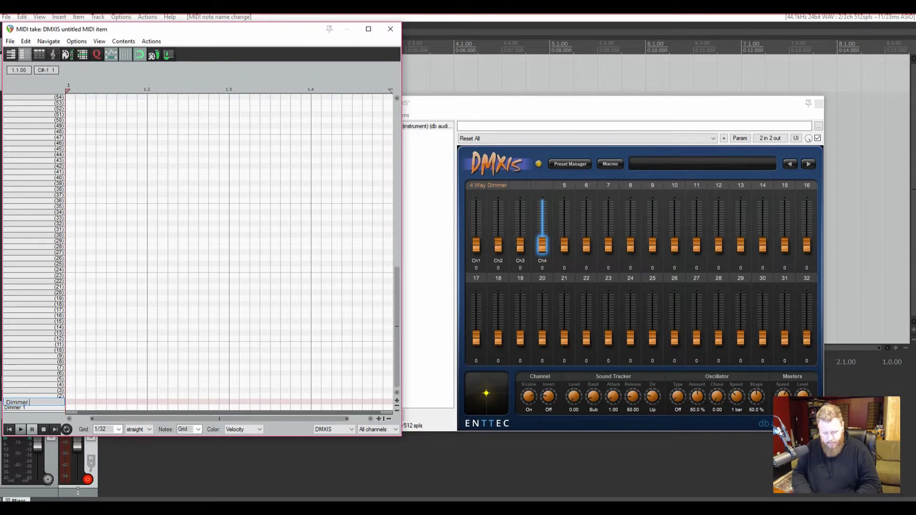
{"action": "double_click", "coordinate": [33, 397]}
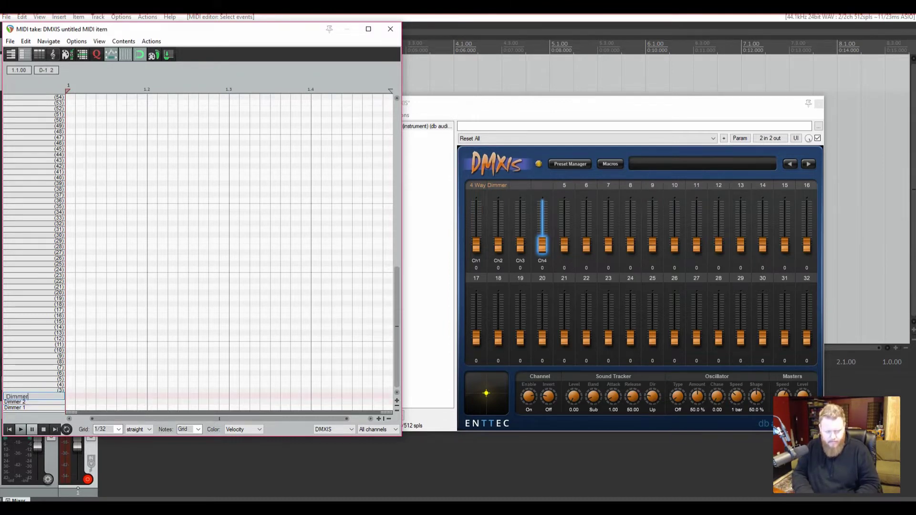
{"action": "left_click", "coordinate": [31, 390]}
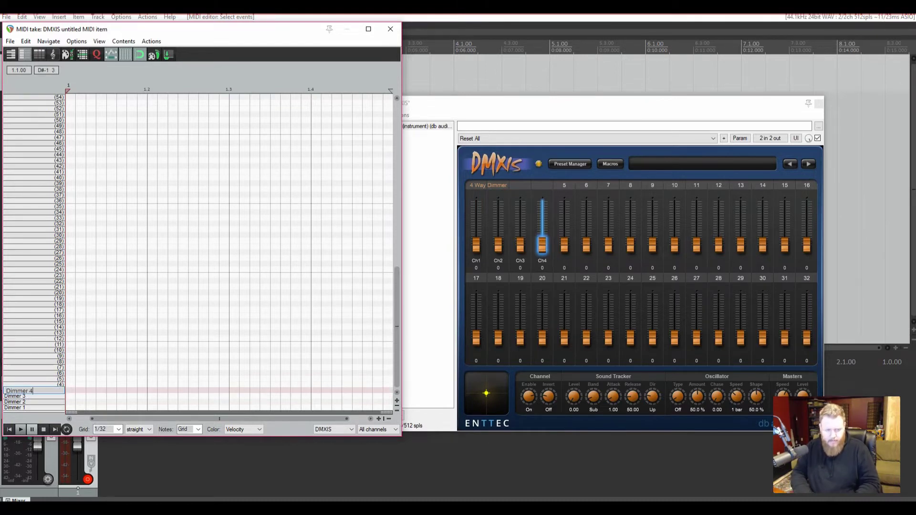
{"action": "key", "text": "Return"}
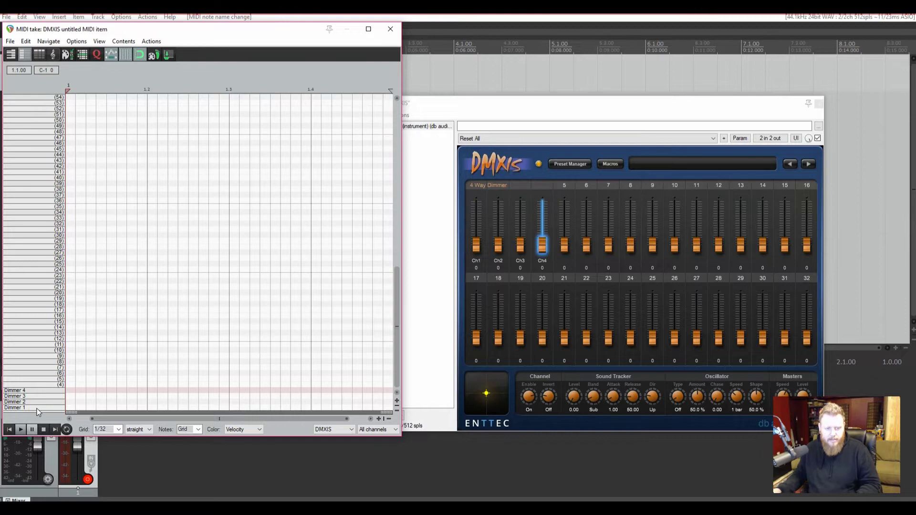
- Play the Dimmer 1–4 notes to check they drive DMXIS Ch1–Ch4
{"action": "left_click", "coordinate": [39, 409]}
{"action": "left_click", "coordinate": [38, 402]}
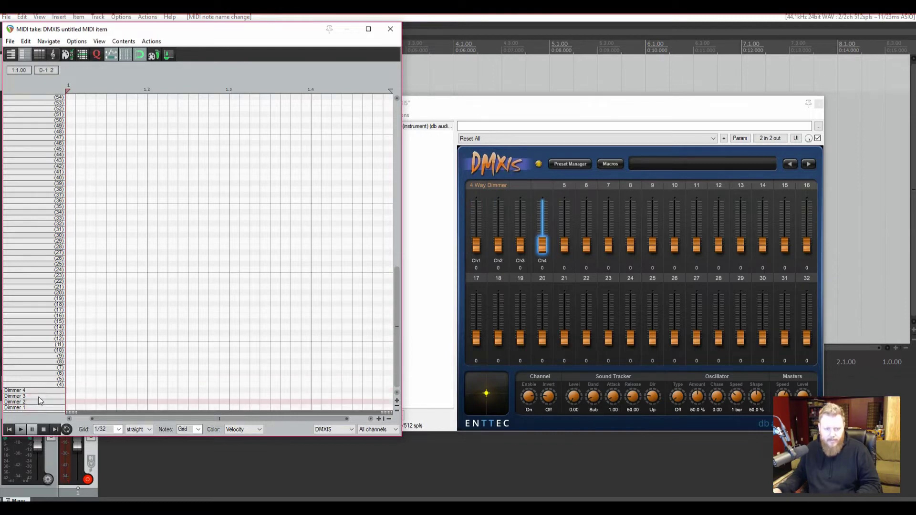
{"action": "left_click", "coordinate": [39, 397]}
{"action": "left_click", "coordinate": [39, 392]}
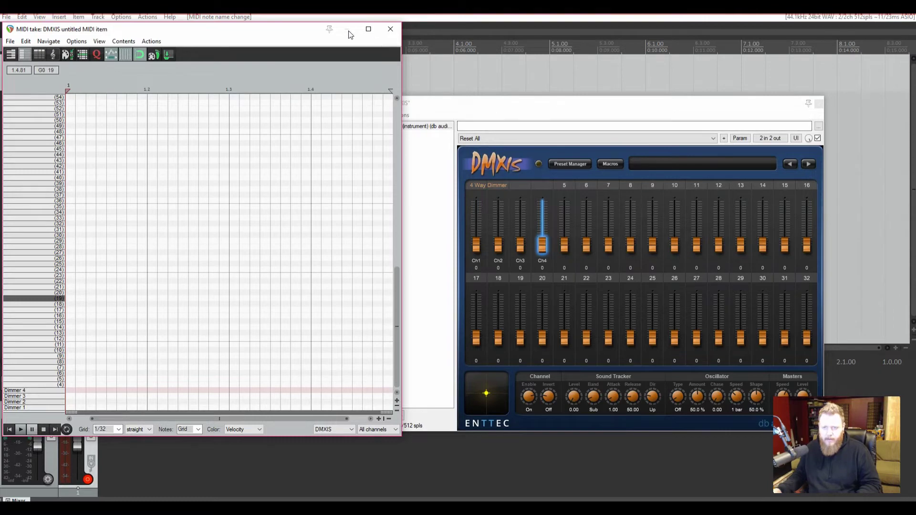
- Enable the transport Repeat toggle and start looped playback
{"action": "left_click_drag", "start_coordinate": [296, 32], "coordinate": [695, 46]}
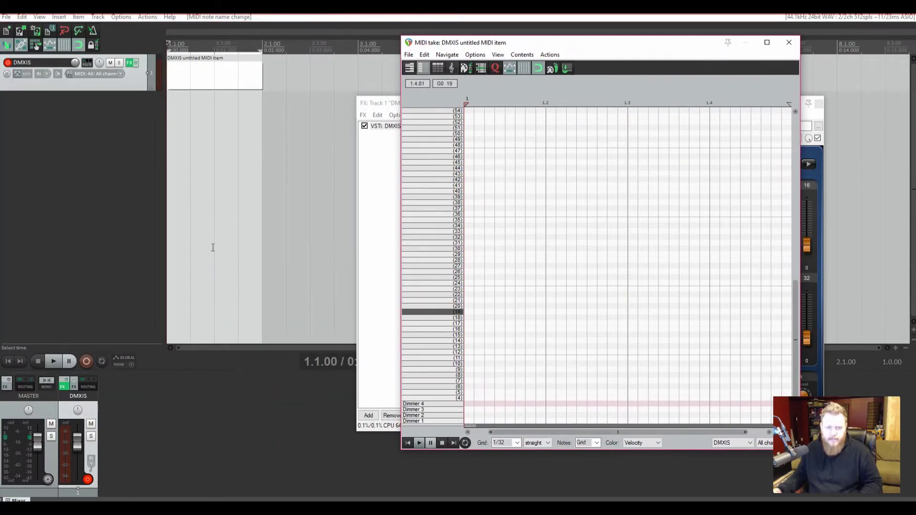
{"action": "left_click", "coordinate": [102, 362]}
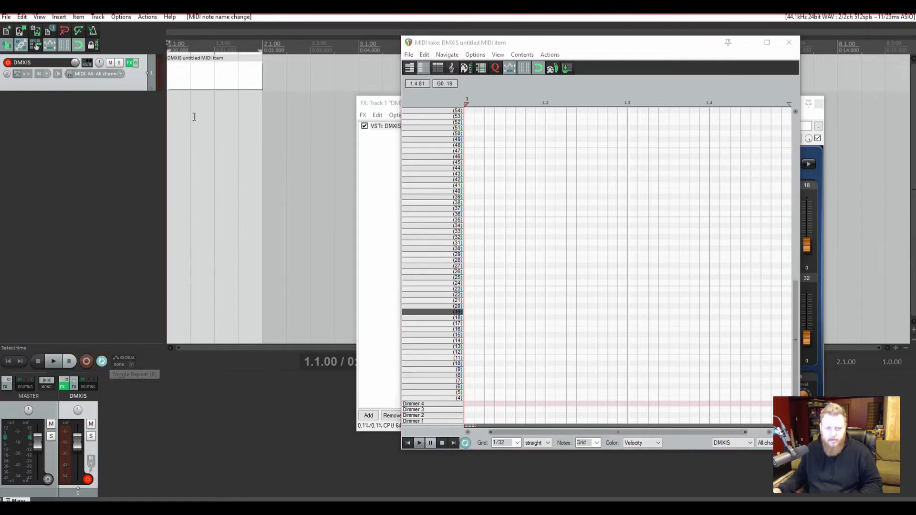
{"action": "key", "text": "space"}
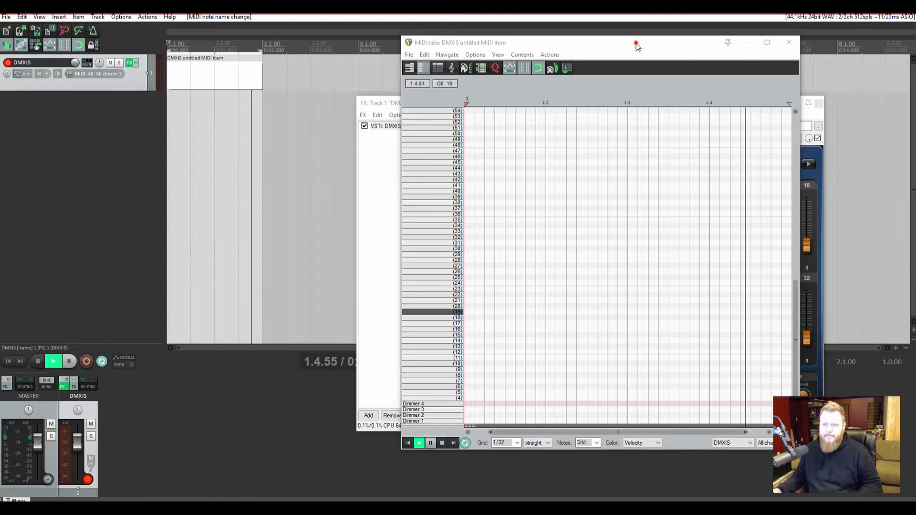
- Reposition the MIDI editor to uncover DMXIS and restart playback from bar 1
{"action": "left_click_drag", "start_coordinate": [640, 36], "coordinate": [301, 24]}
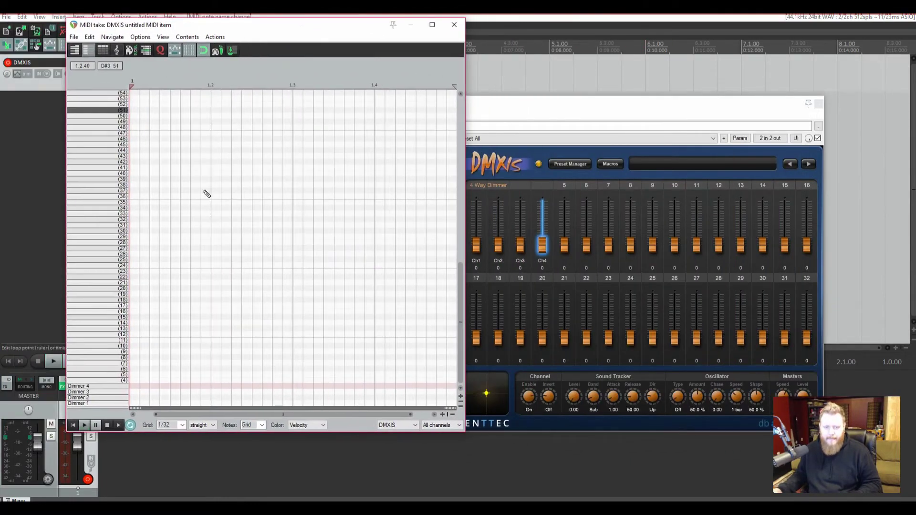
{"action": "left_click_drag", "start_coordinate": [215, 25], "coordinate": [195, 26]}
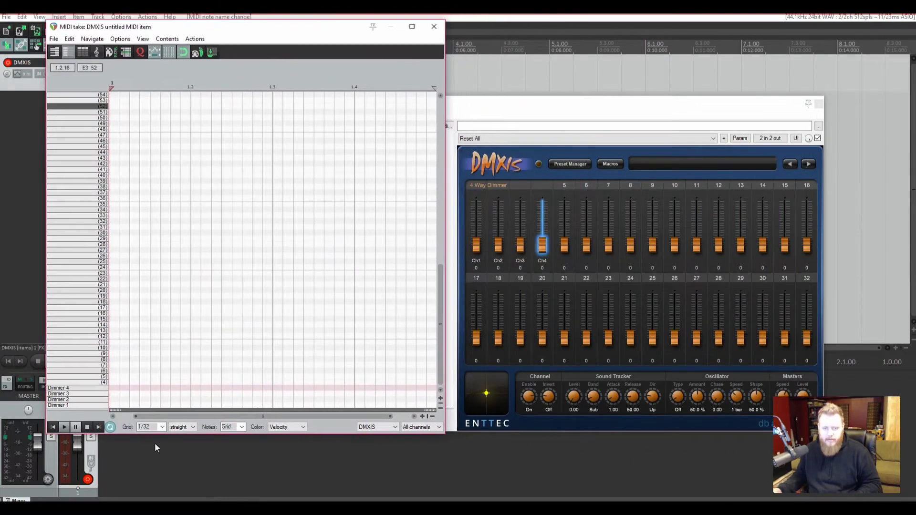
{"action": "scroll", "coordinate": [132, 368], "scroll_direction": "up", "scroll_amount": 3}
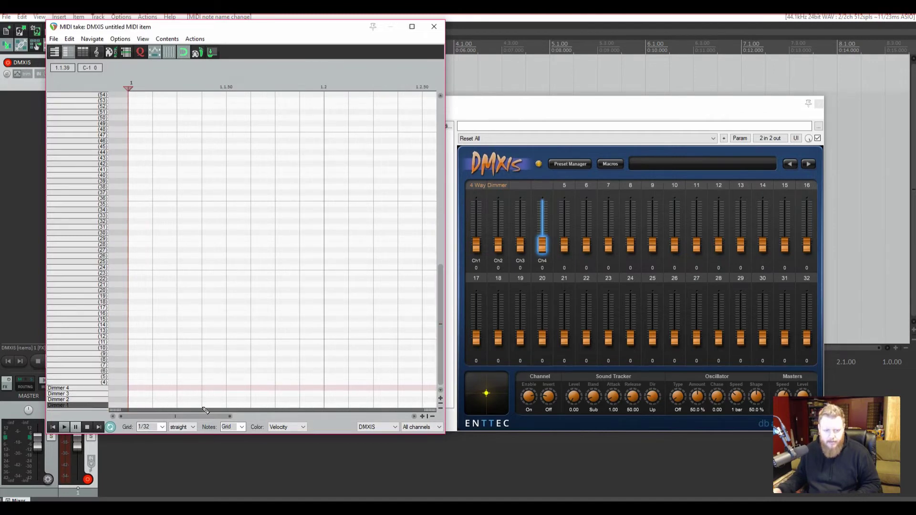
{"action": "key", "text": "space"}
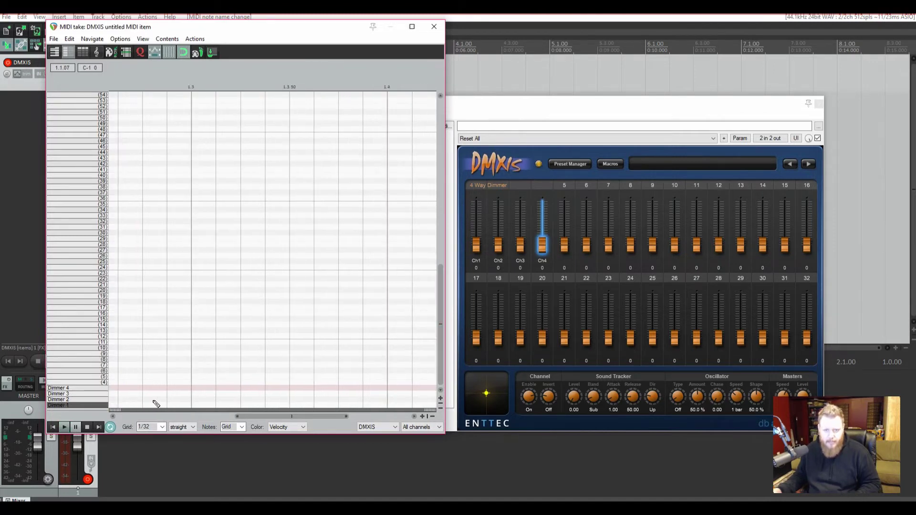
{"action": "left_click_drag", "start_coordinate": [282, 416], "coordinate": [156, 406]}
{"action": "key", "text": "space"}
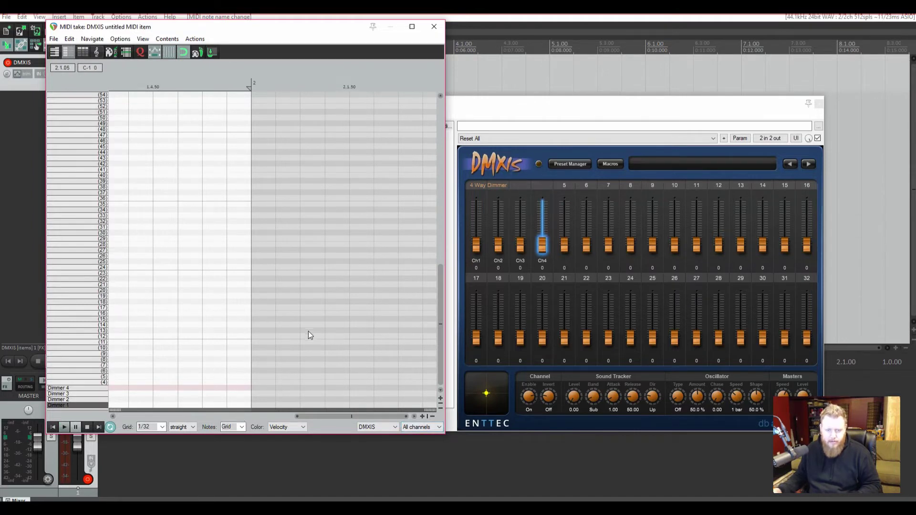
- Draw four stepped quarter-bar notes on rows Dimmer 1–4 across bar 1 and play them
{"action": "left_click", "coordinate": [130, 405]}
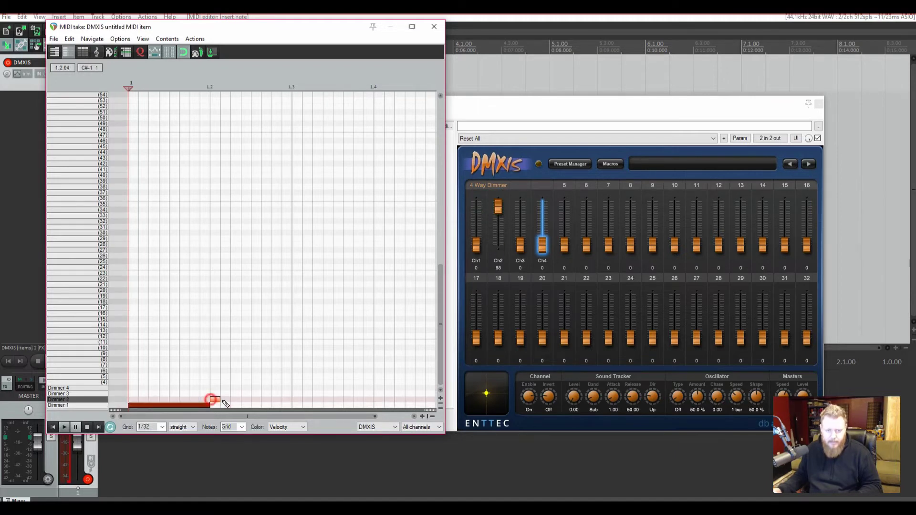
{"action": "left_click_drag", "start_coordinate": [211, 399], "coordinate": [290, 403]}
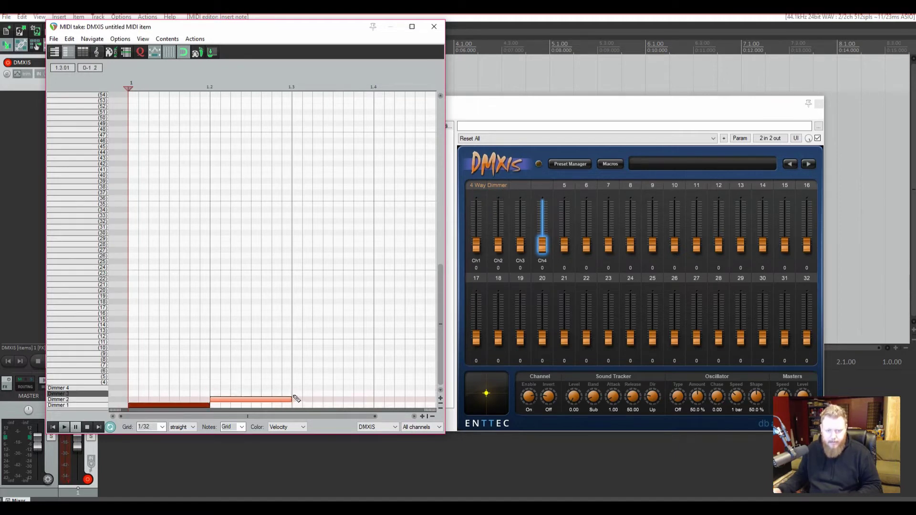
{"action": "left_click", "coordinate": [296, 394]}
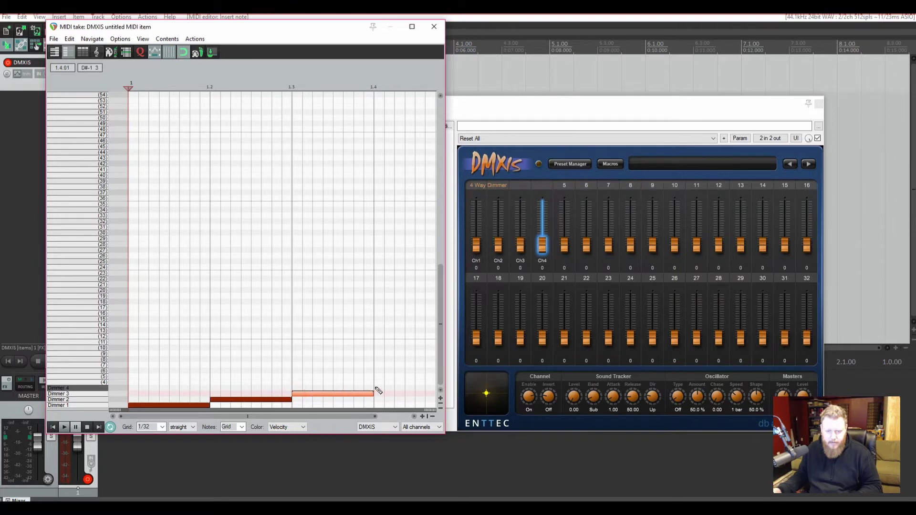
{"action": "mouse_move", "coordinate": [378, 389]}
{"action": "left_mouse_down"}
{"action": "mouse_move", "coordinate": [429, 391]}
{"action": "mouse_move", "coordinate": [380, 391]}
{"action": "left_mouse_up"}
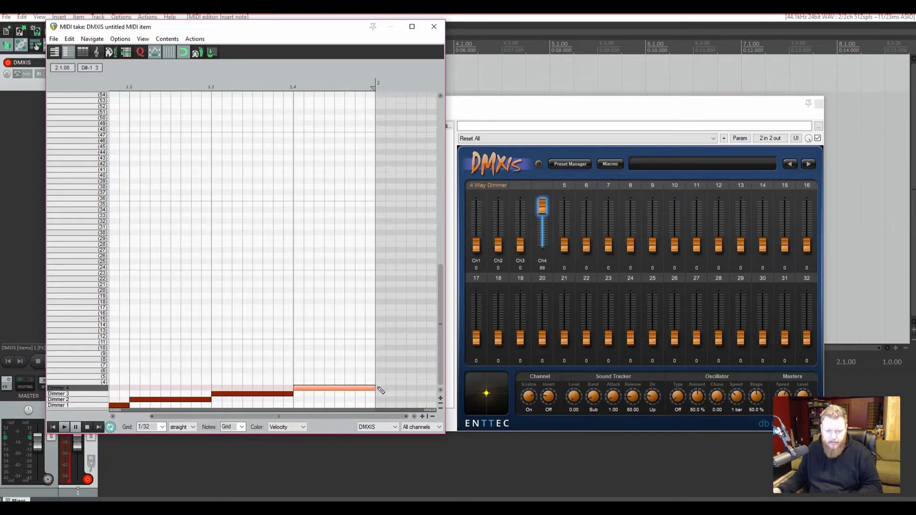
{"action": "scroll", "coordinate": [373, 383], "scroll_direction": "down", "scroll_amount": 3}
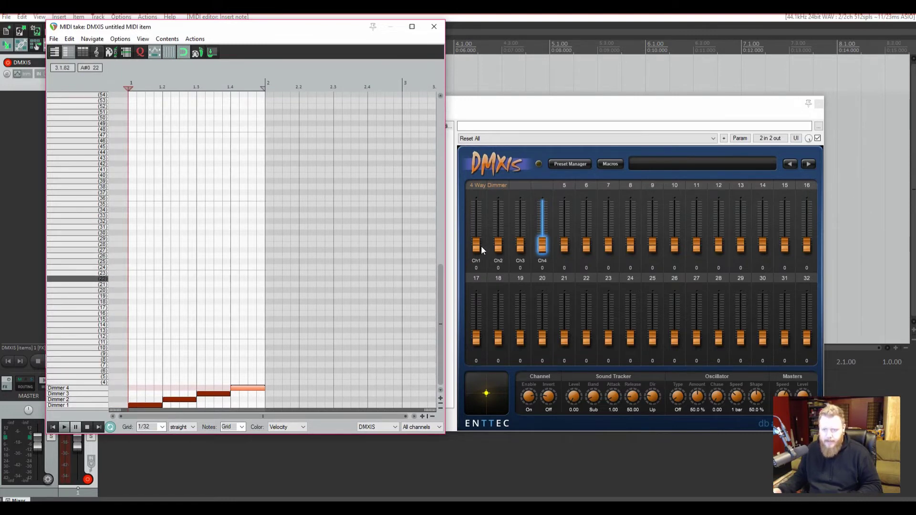
{"action": "key", "text": "space"}
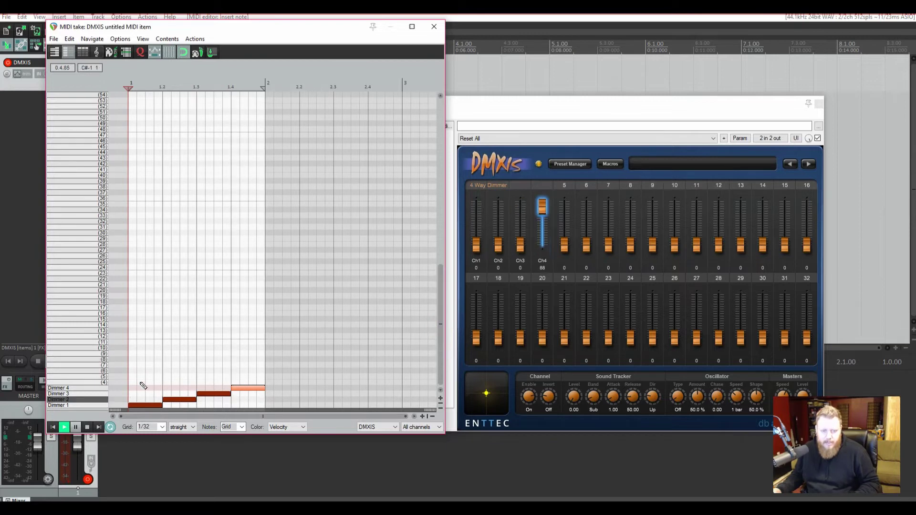
- Select the four Dimmer notes, drop their velocity to 48 and play back
{"action": "left_click_drag", "start_coordinate": [148, 368], "coordinate": [247, 414]}
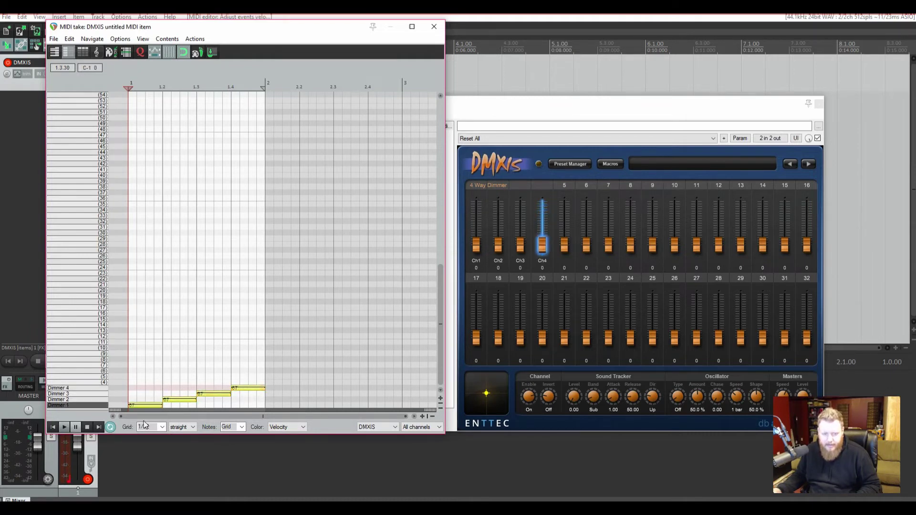
{"action": "mouse_move", "coordinate": [115, 410]}
{"action": "left_mouse_down"}
{"action": "mouse_move", "coordinate": [119, 351]}
{"action": "mouse_move", "coordinate": [117, 410]}
{"action": "left_mouse_up"}
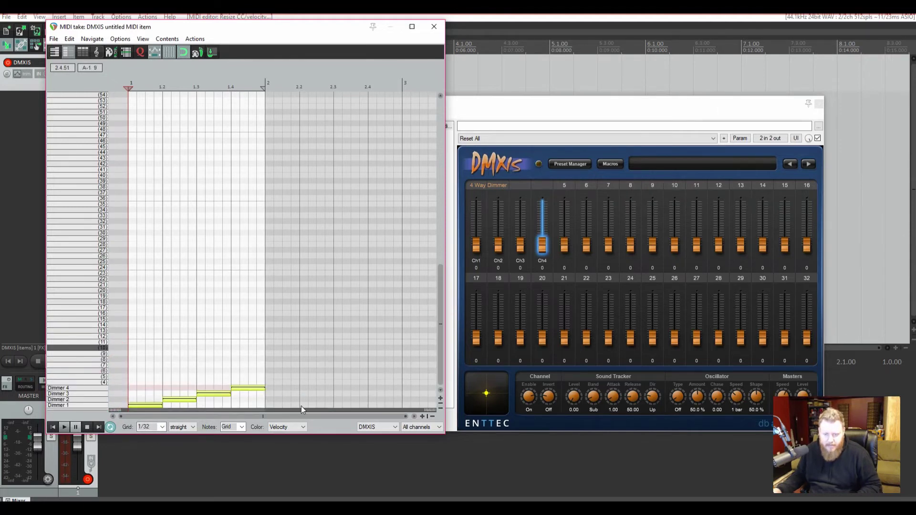
{"action": "scroll", "coordinate": [207, 337], "scroll_direction": "up", "scroll_amount": 3}
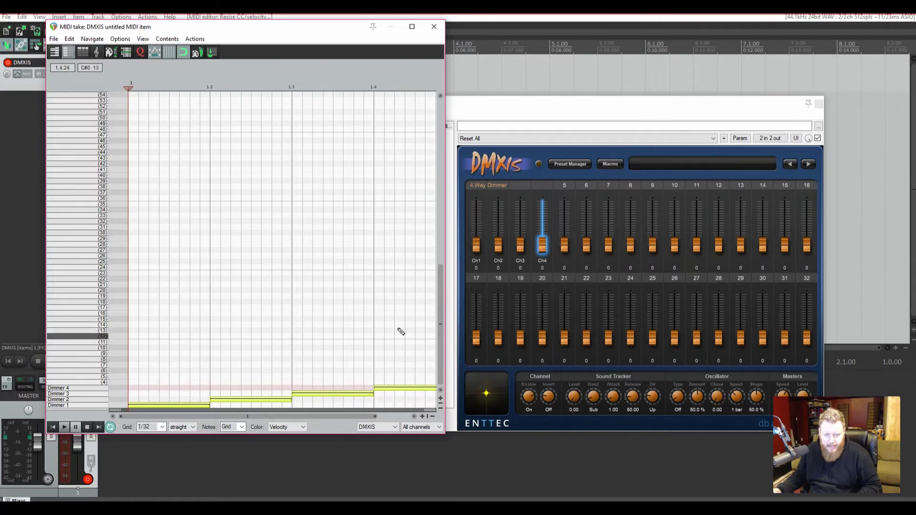
{"action": "left_click", "coordinate": [441, 326]}
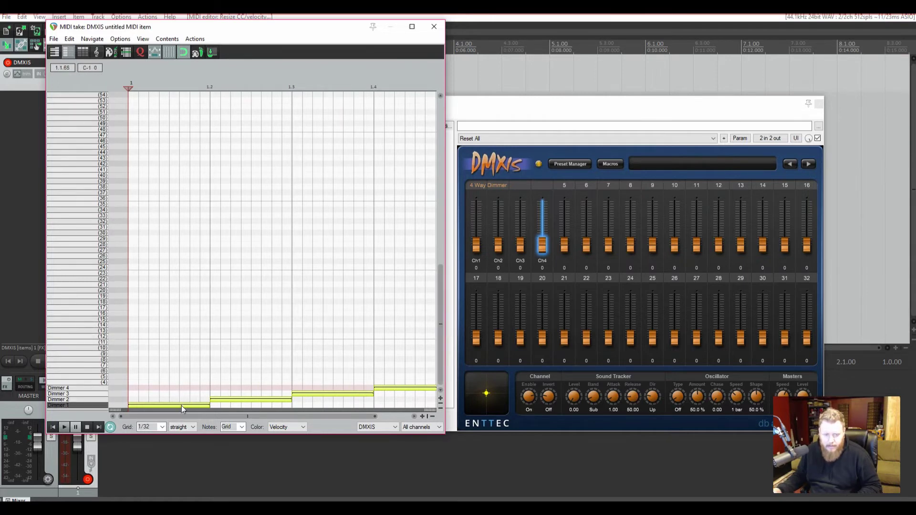
{"action": "left_click_drag", "start_coordinate": [179, 404], "coordinate": [177, 415]}
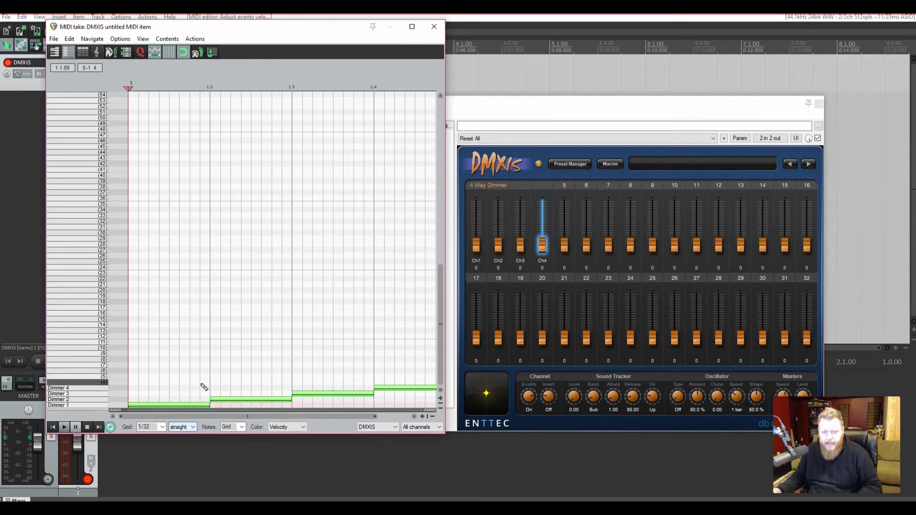
{"action": "key", "text": "space"}
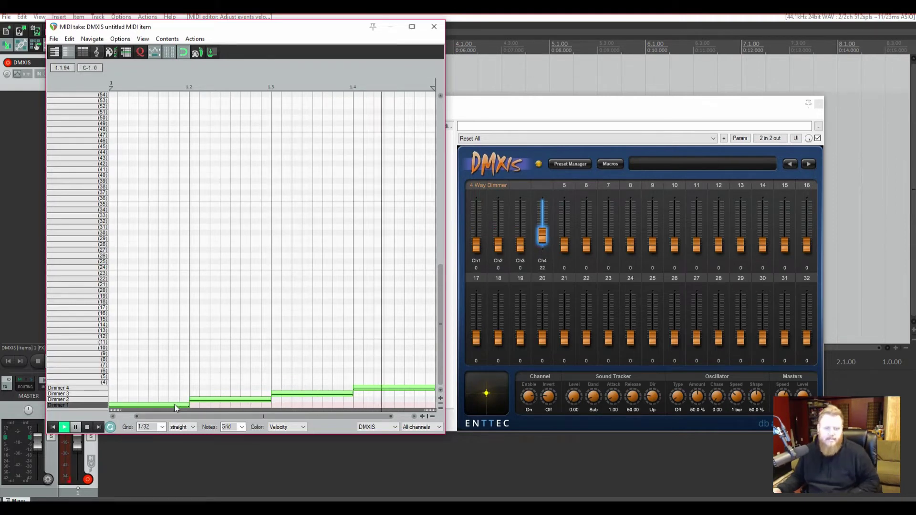
- Raise the notes' velocity to 127 so each DMXIS channel reaches 100
{"action": "left_click_drag", "start_coordinate": [174, 405], "coordinate": [173, 334]}
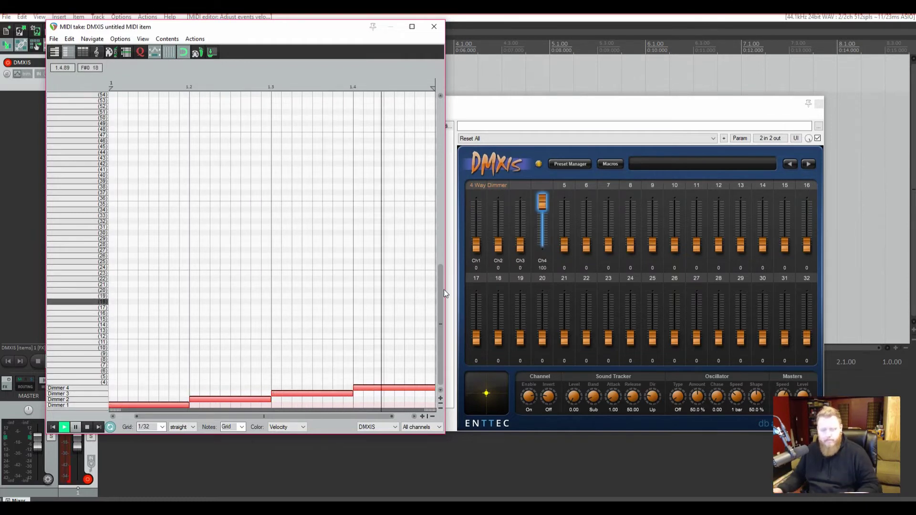
{"action": "scroll", "coordinate": [374, 280], "scroll_direction": "down", "scroll_amount": 5}
{"action": "scroll", "coordinate": [336, 265], "scroll_direction": "up", "scroll_amount": 3}
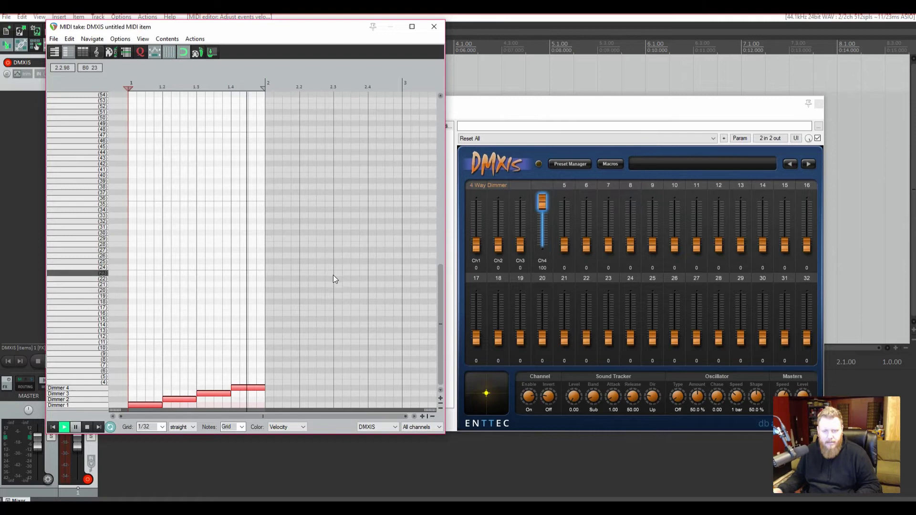
{"action": "left_click", "coordinate": [441, 299]}
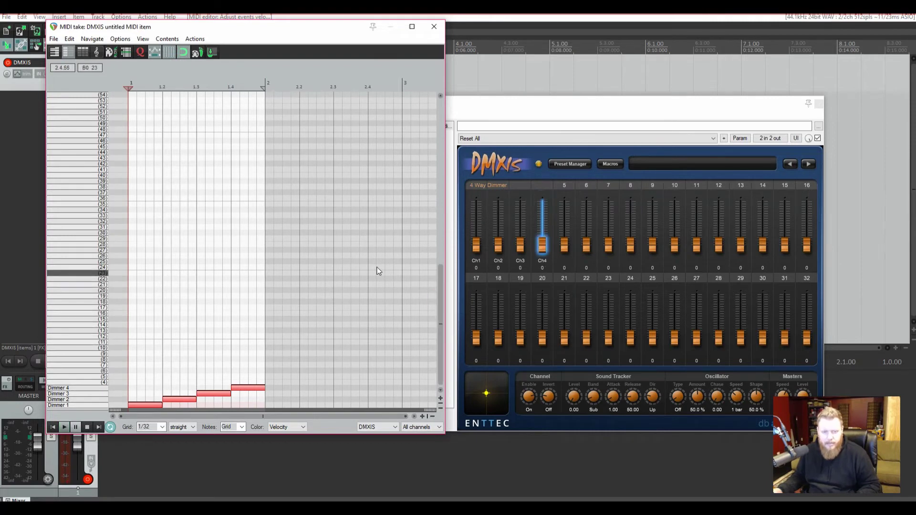
{"action": "left_click_drag", "start_coordinate": [326, 32], "coordinate": [302, 32]}
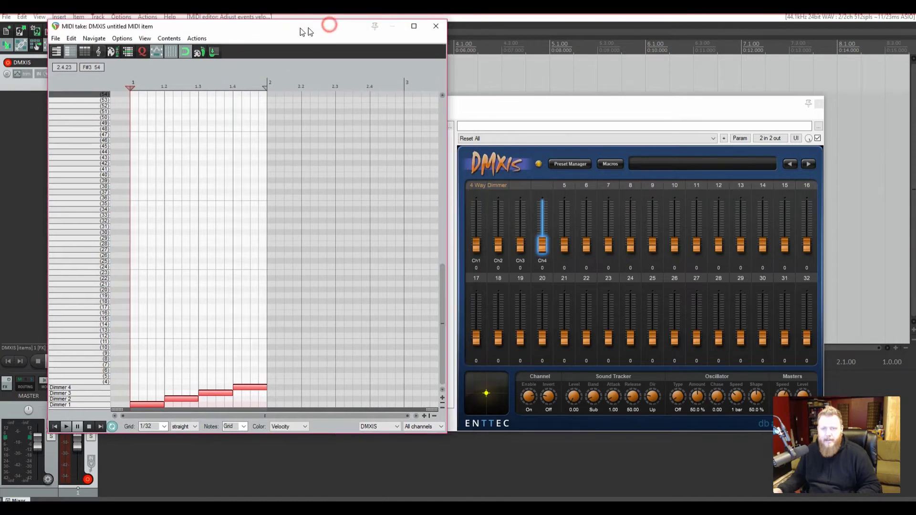
- Assign the Generics 4 Way Dimmer fixture from the Fixture Library to DMXIS channel 5
{"action": "right_click", "coordinate": [566, 247]}
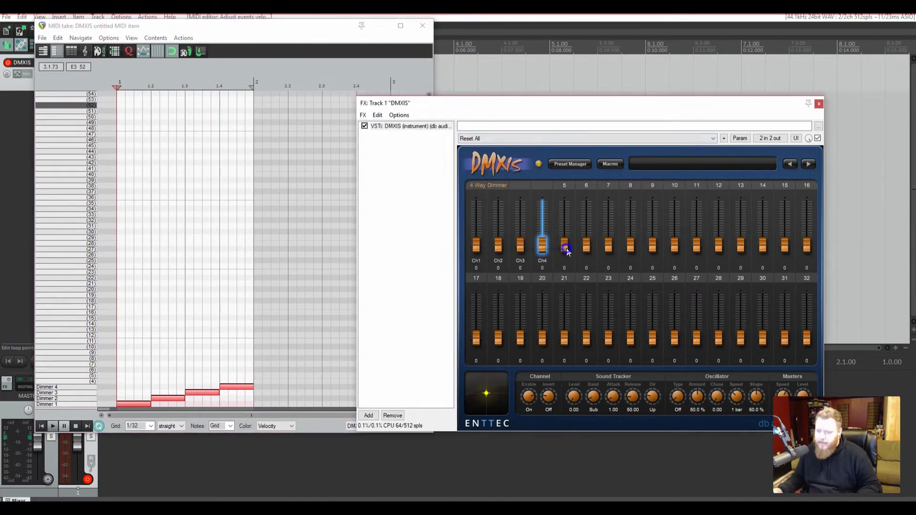
{"action": "mouse_move", "coordinate": [532, 245]}
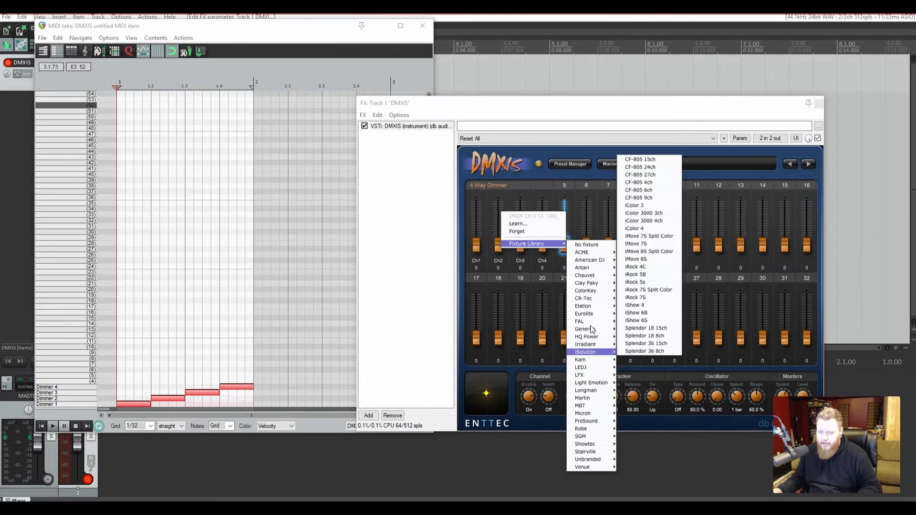
{"action": "mouse_move", "coordinate": [591, 330]}
{"action": "left_click", "coordinate": [644, 305]}
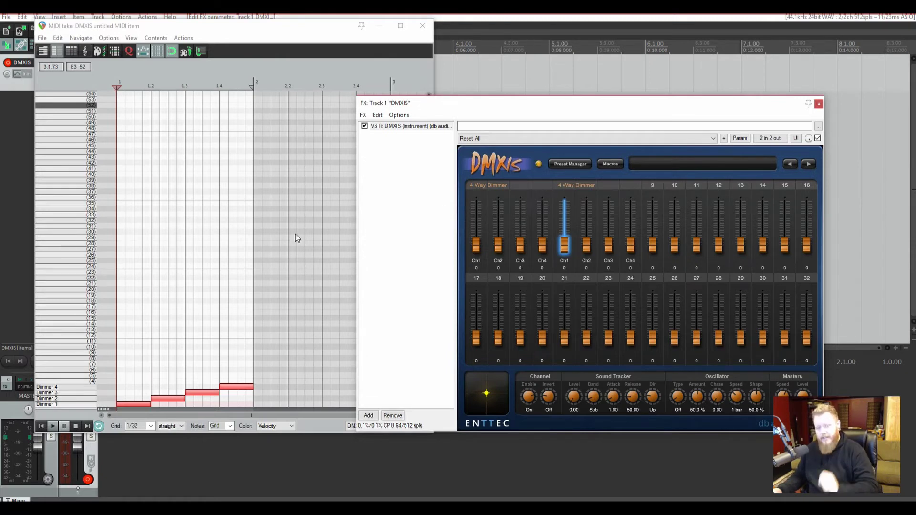
- Type Dimmer 1–4 as note names for the next four rows up, for the second fixture
{"action": "left_click", "coordinate": [143, 353]}
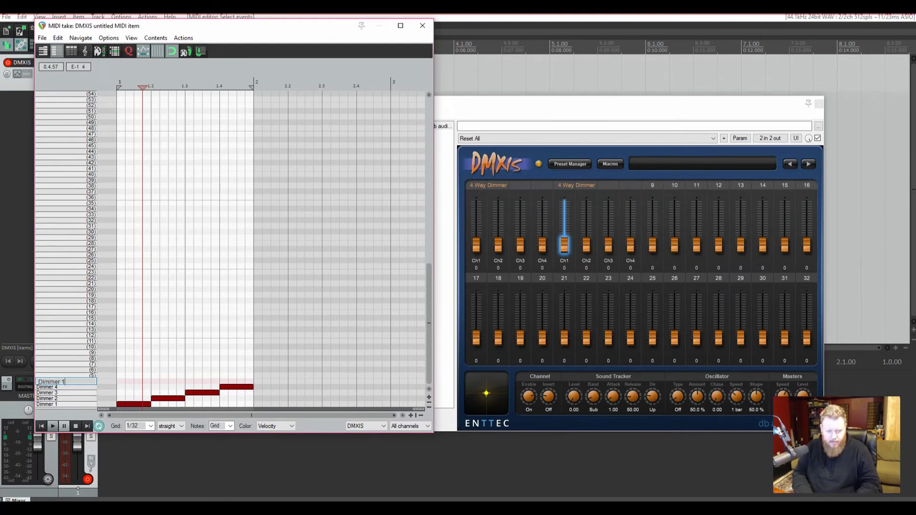
{"action": "key", "text": "Return"}
{"action": "double_click", "coordinate": [62, 374]}
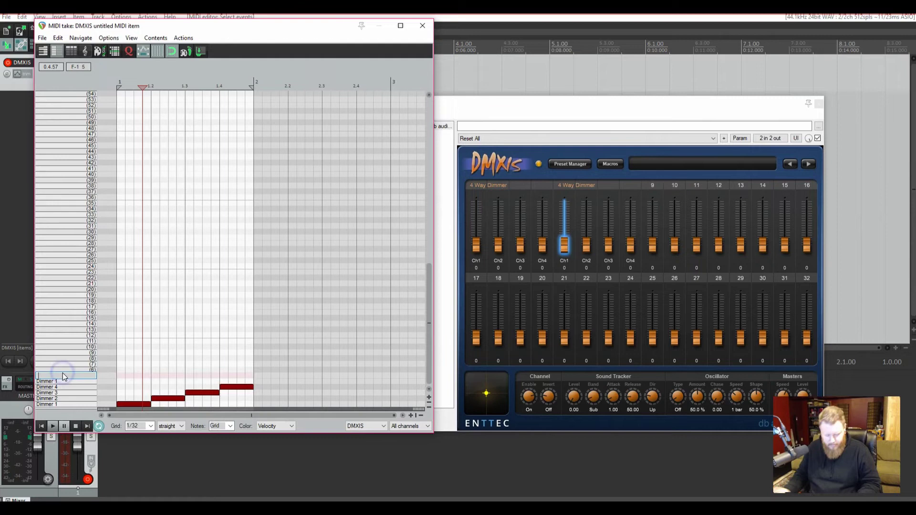
{"action": "type", "text": "Dimmer 2"}
{"action": "key", "text": "Return"}
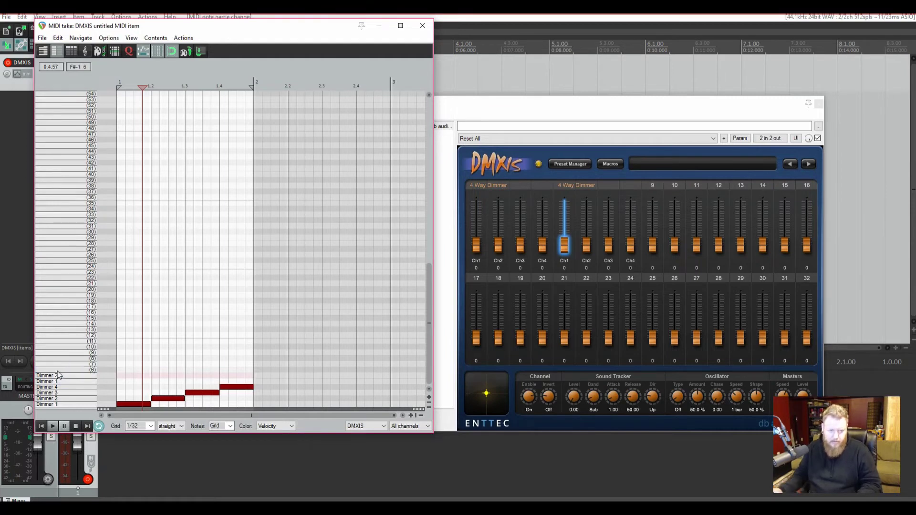
{"action": "double_click", "coordinate": [56, 370]}
{"action": "type", "text": "Dimmer"}
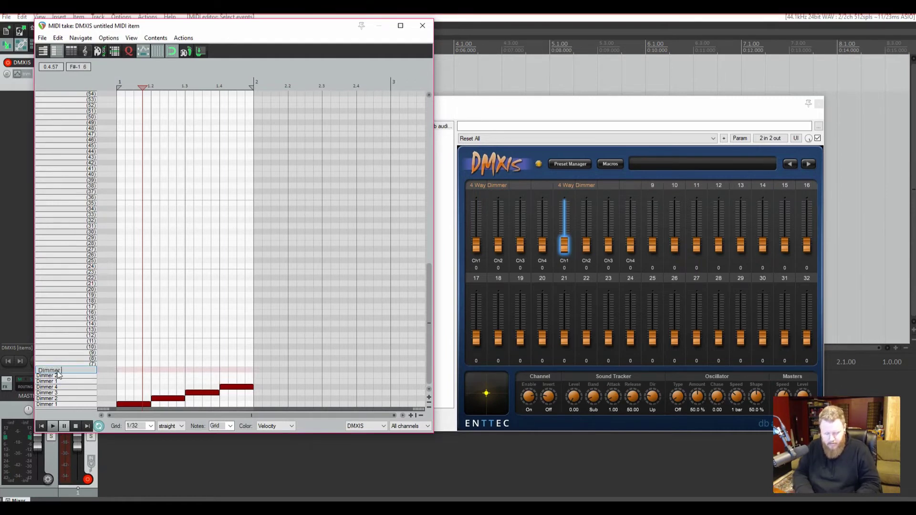
{"action": "type", "text": " 3"}
{"action": "key", "text": "Return"}
{"action": "double_click", "coordinate": [59, 367]}
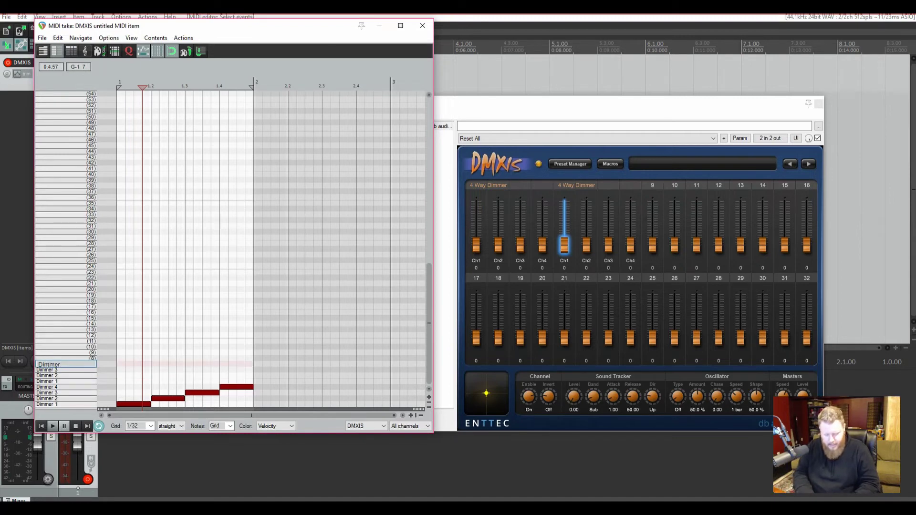
{"action": "type", "text": "Dimmer 4"}
{"action": "key", "text": "Return"}
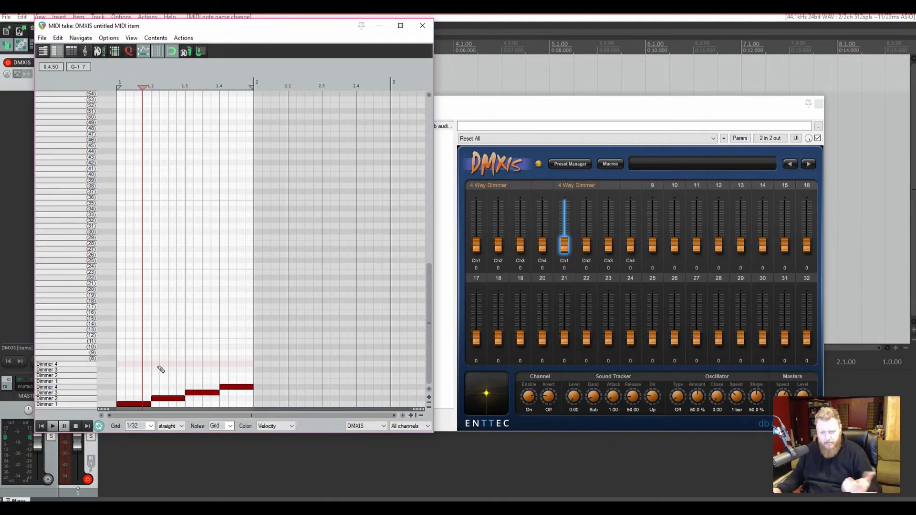
- MIDI-learn DMXIS faders 5 and 6 to the new Dimmer 1 and Dimmer 2 note rows
{"action": "right_click", "coordinate": [565, 249]}
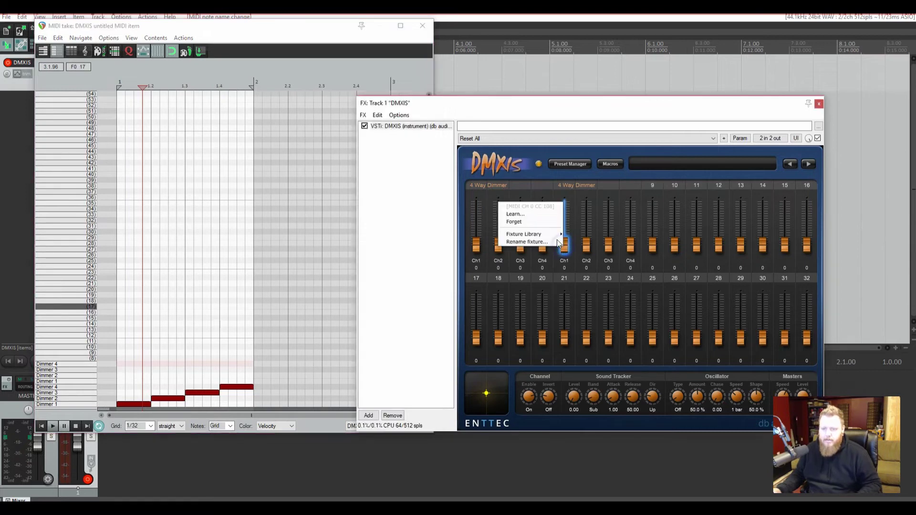
{"action": "left_click", "coordinate": [543, 216]}
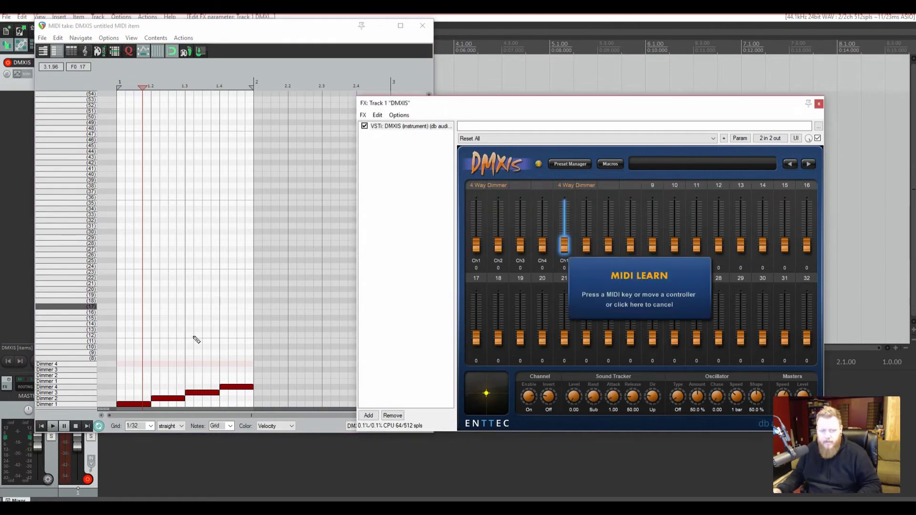
{"action": "left_click", "coordinate": [57, 382]}
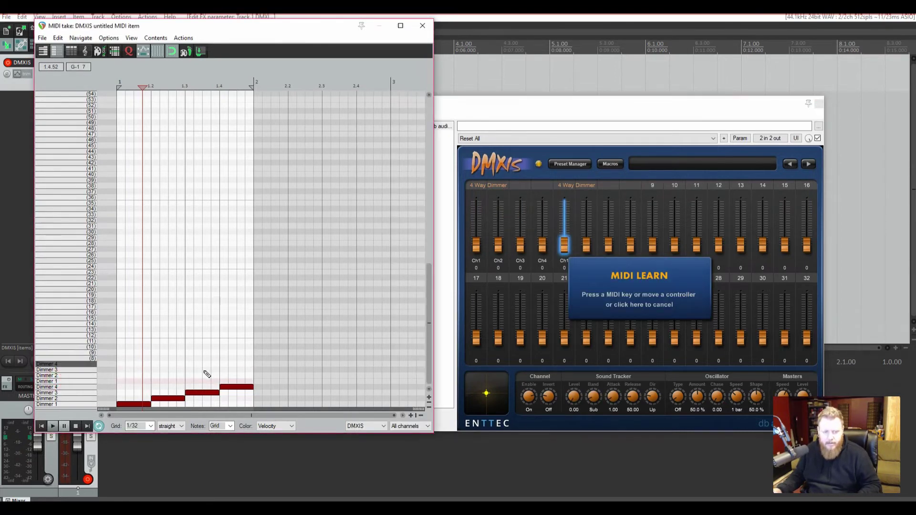
{"action": "left_click", "coordinate": [57, 382]}
{"action": "right_click", "coordinate": [587, 247]}
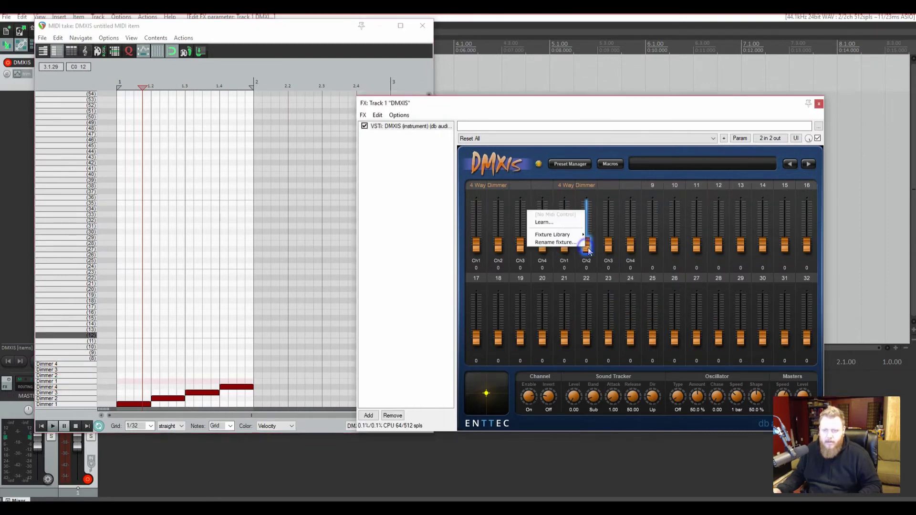
{"action": "left_click", "coordinate": [560, 222]}
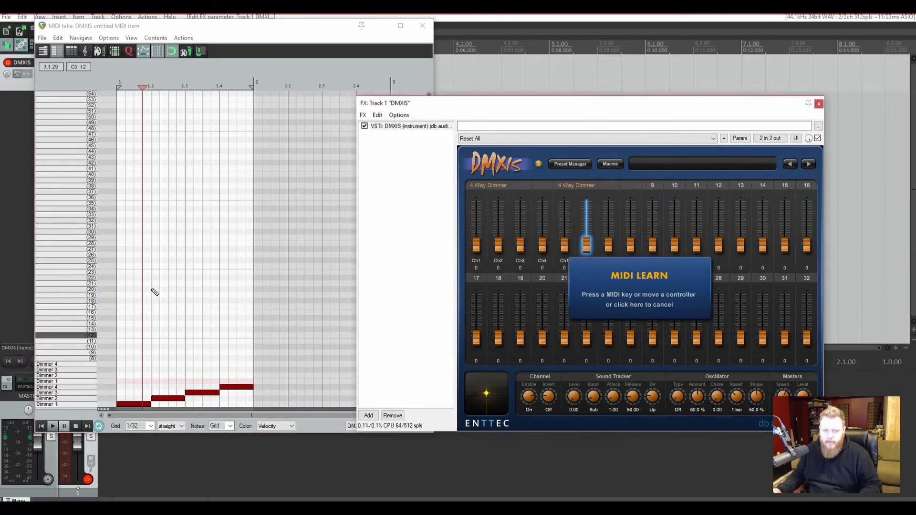
{"action": "left_click", "coordinate": [54, 377]}
- MIDI-learn DMXIS faders 7 and 8 to the Dimmer 3 and Dimmer 4 note rows
{"action": "right_click", "coordinate": [609, 248]}
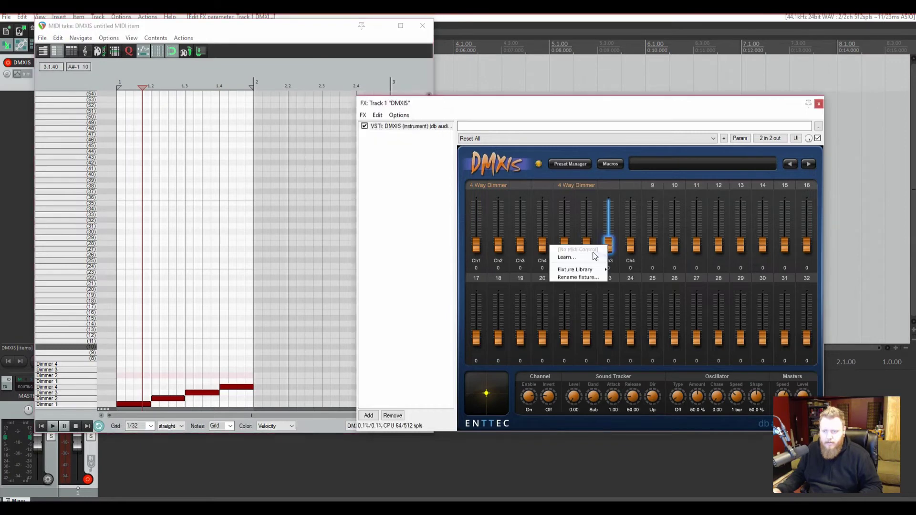
{"action": "left_click", "coordinate": [568, 257]}
{"action": "left_click", "coordinate": [65, 371]}
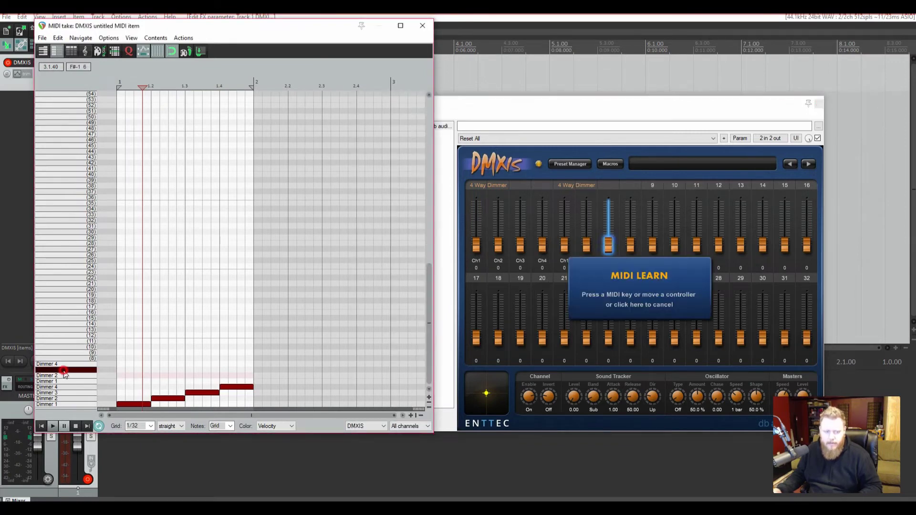
{"action": "right_click", "coordinate": [630, 248]}
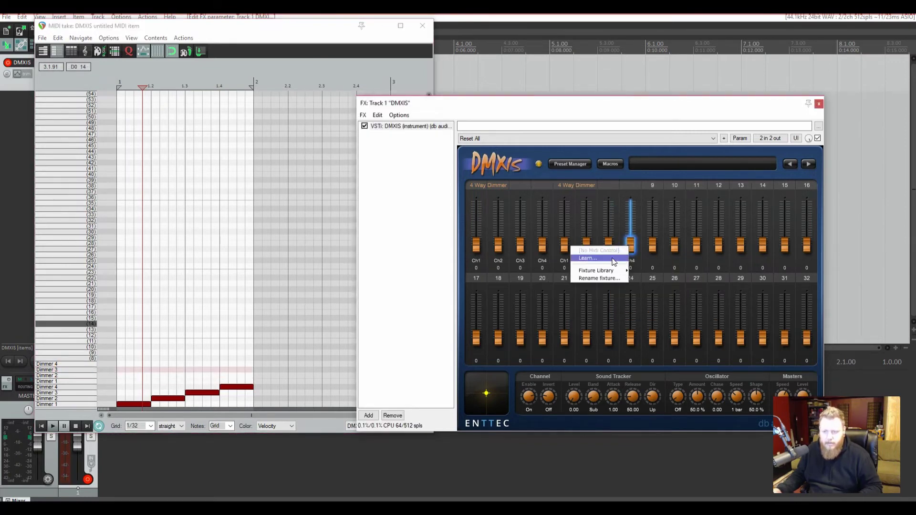
{"action": "left_click", "coordinate": [587, 253]}
{"action": "left_click", "coordinate": [56, 365]}
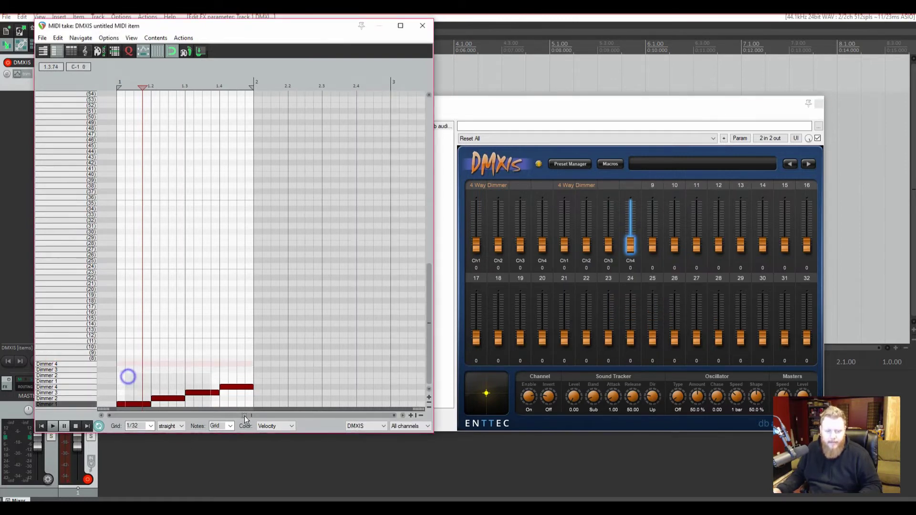
- Copy the four stepped Dimmer notes up onto the second fixture's Dimmer 1–4 rows
{"action": "left_click_drag", "start_coordinate": [127, 377], "coordinate": [257, 419]}
{"action": "left_click_drag", "start_coordinate": [134, 407], "coordinate": [133, 393]}
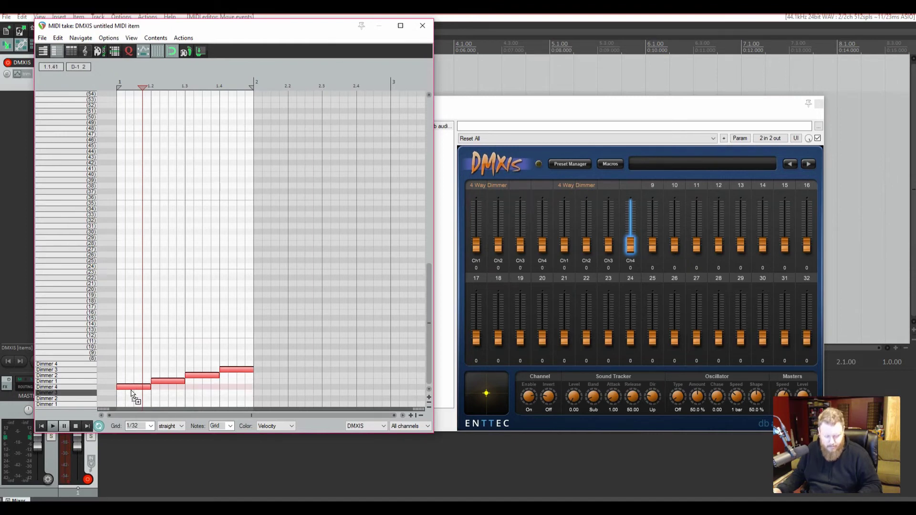
{"action": "key", "text": "ctrl+z"}
{"action": "left_click_drag", "start_coordinate": [131, 402], "coordinate": [130, 381], "text": "ctrl"}
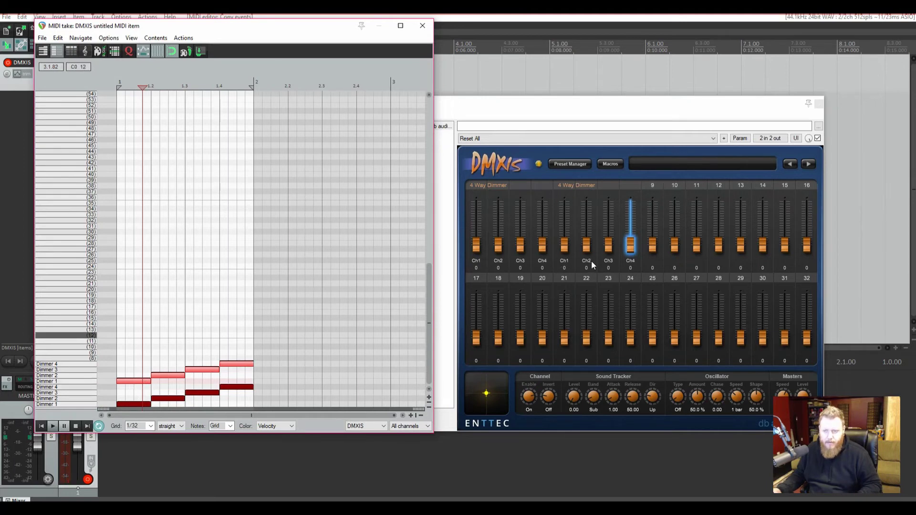
- Play the doubled four-step chase to test both fixtures, then bring DMXIS forward
{"action": "key", "text": "space"}
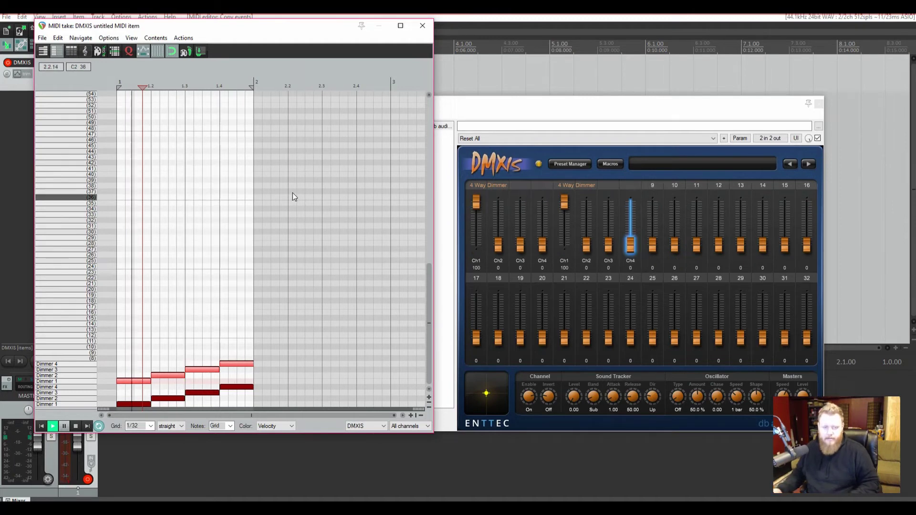
{"action": "key", "text": "space"}
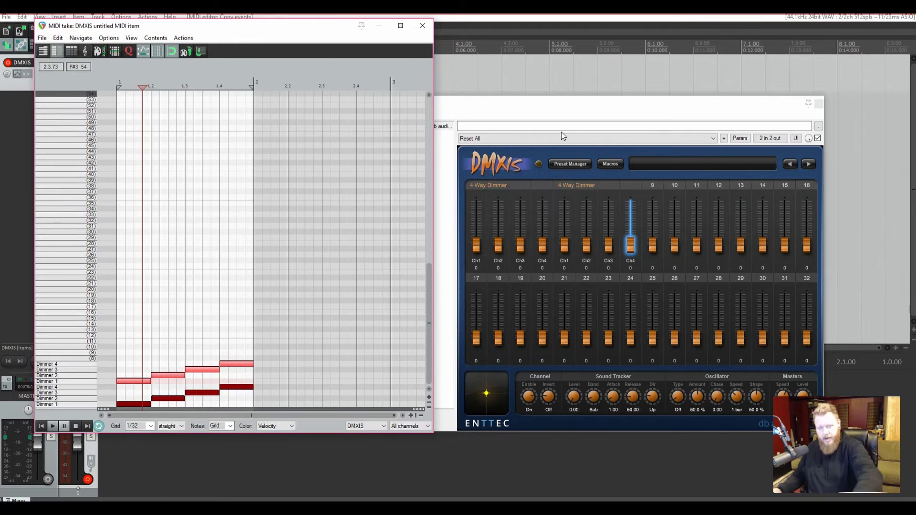
{"action": "left_click", "coordinate": [631, 107]}
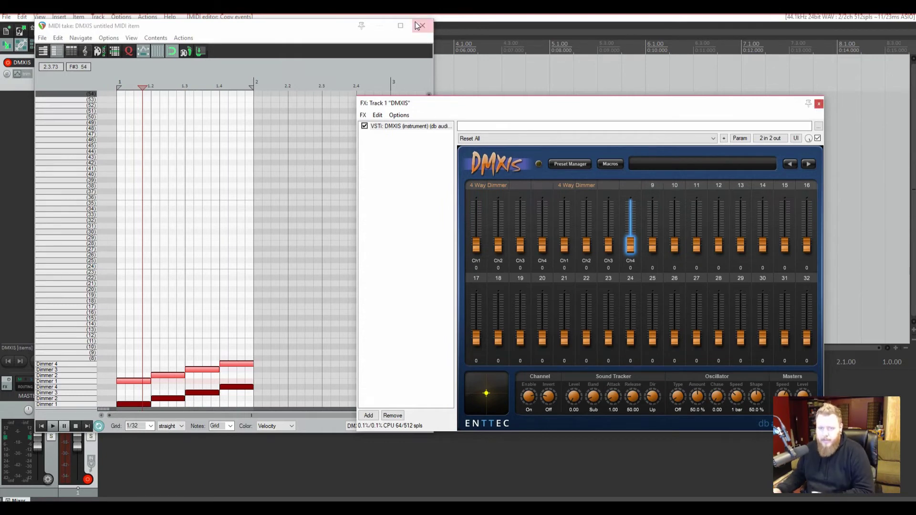
- Select and delete all eight notes in the MIDI editor, then test the Ch1 fader
{"action": "left_click", "coordinate": [325, 28]}
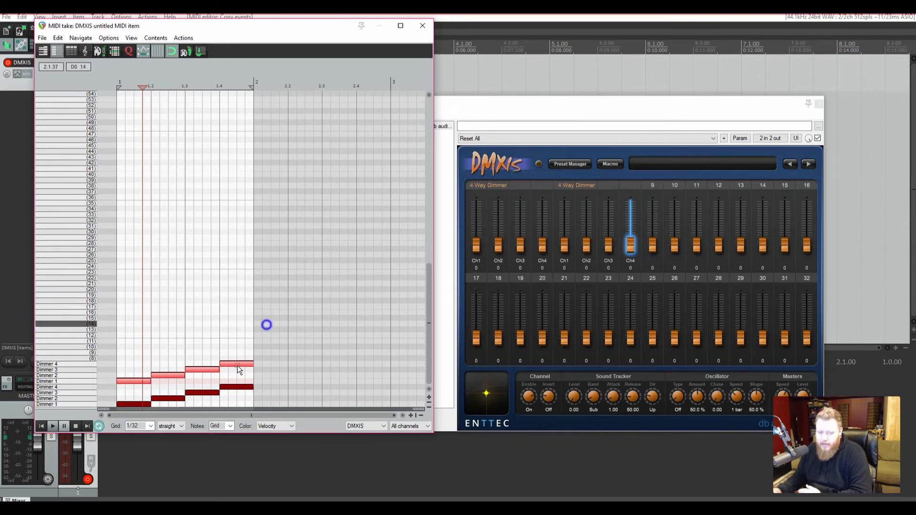
{"action": "left_click_drag", "start_coordinate": [266, 325], "coordinate": [128, 403]}
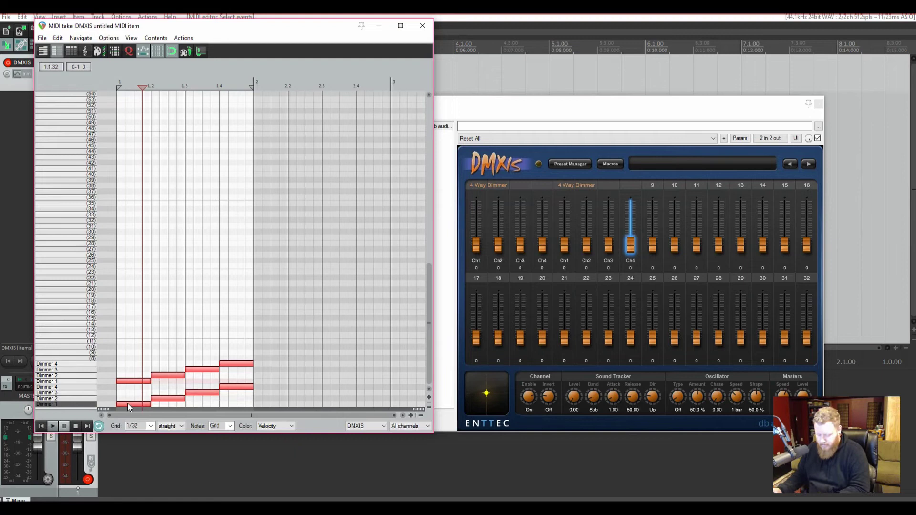
{"action": "key", "text": "Delete"}
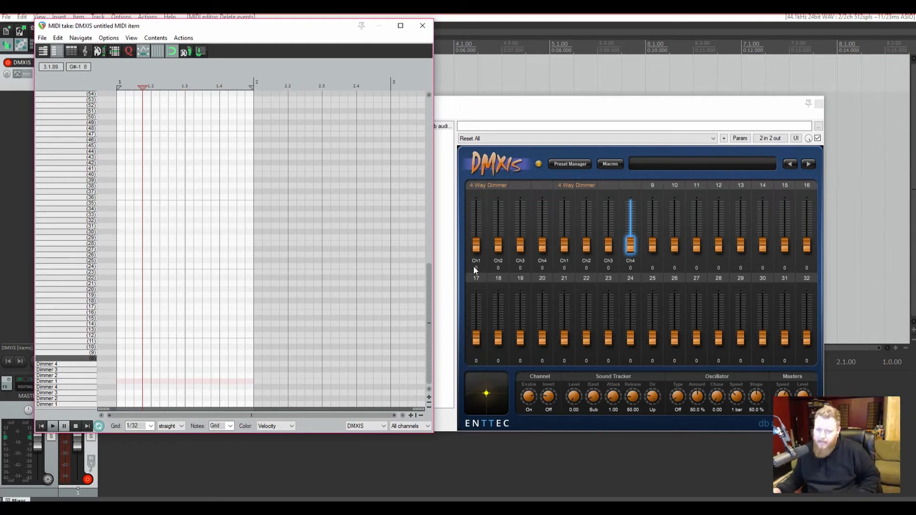
{"action": "mouse_move", "coordinate": [479, 252]}
{"action": "left_mouse_down"}
{"action": "mouse_move", "coordinate": [479, 191]}
{"action": "mouse_move", "coordinate": [476, 262]}
{"action": "left_mouse_up"}
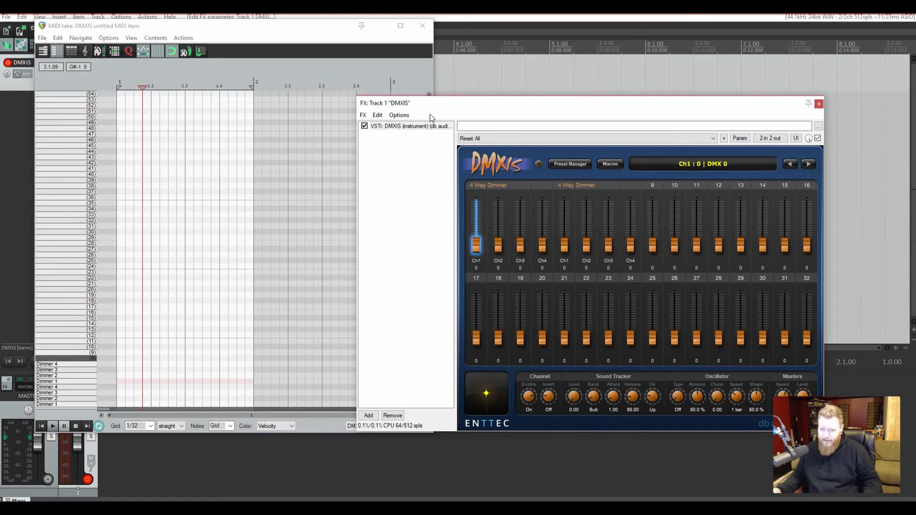
- Close the MIDI editor and move the DMXIS window up and to the left
{"action": "left_click", "coordinate": [302, 30]}
{"action": "left_click", "coordinate": [423, 25]}
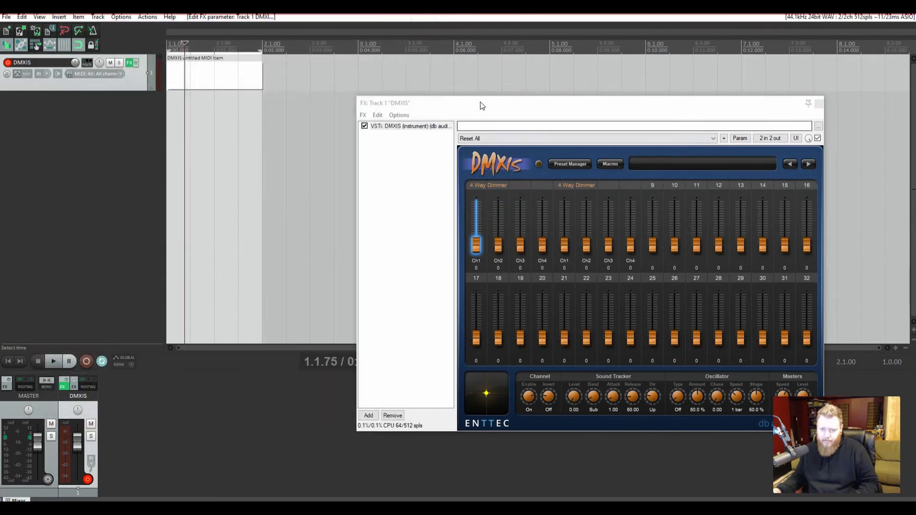
{"action": "left_click_drag", "start_coordinate": [480, 102], "coordinate": [430, 68]}
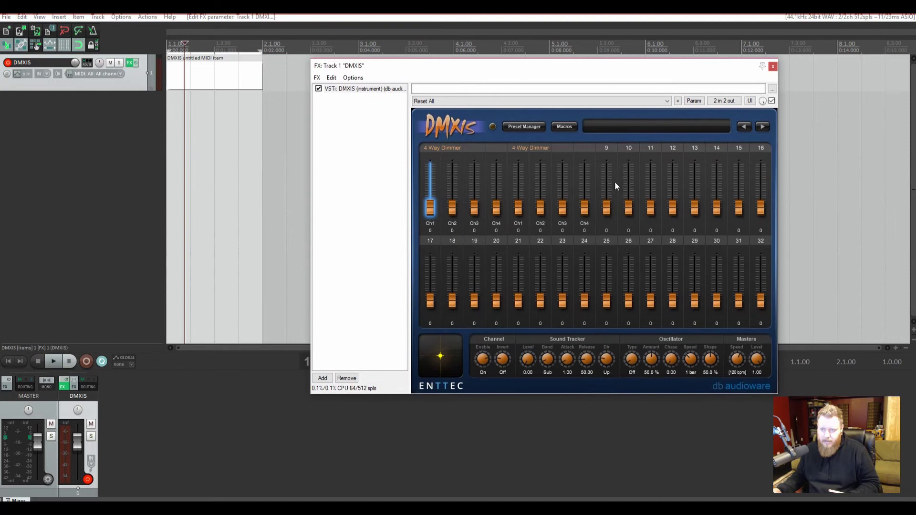
- Forget the MIDI note mappings on the first fixture's DMXIS channels 1–4
{"action": "right_click", "coordinate": [432, 207]}
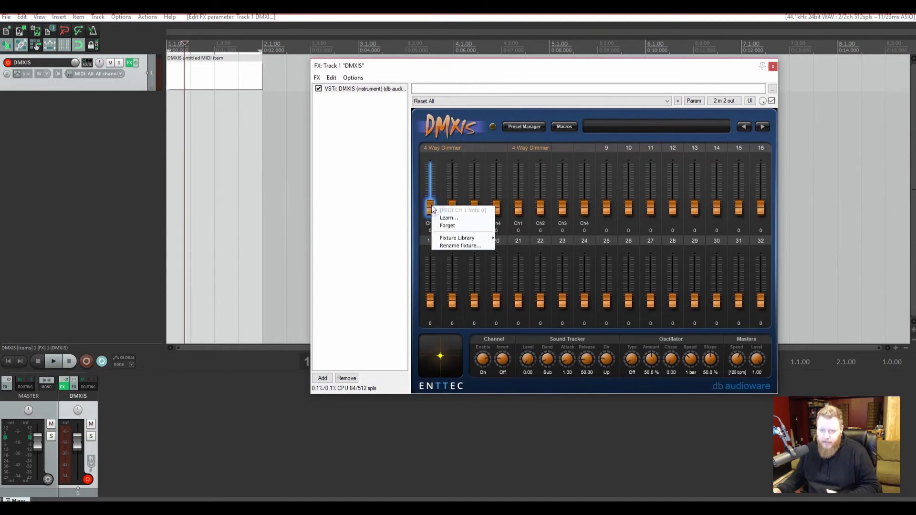
{"action": "left_click", "coordinate": [446, 225]}
{"action": "right_click", "coordinate": [451, 210]}
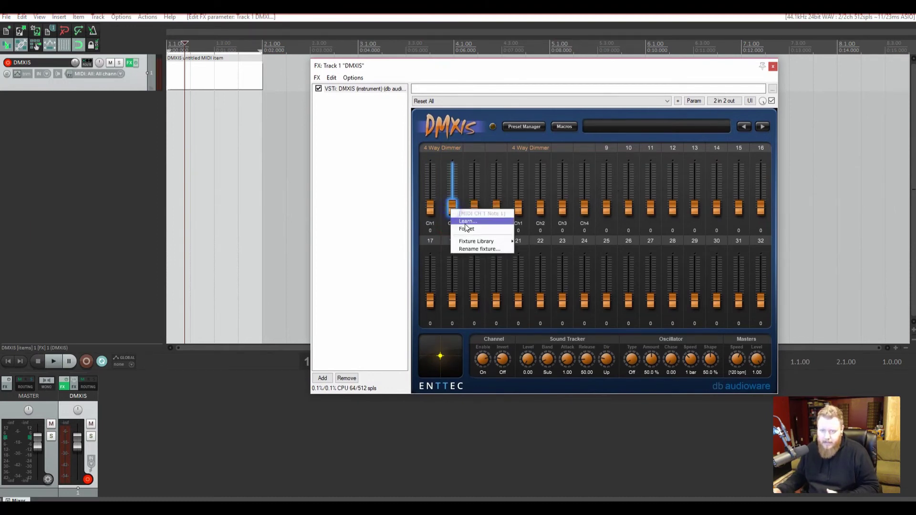
{"action": "left_click", "coordinate": [465, 227]}
{"action": "right_click", "coordinate": [474, 209]}
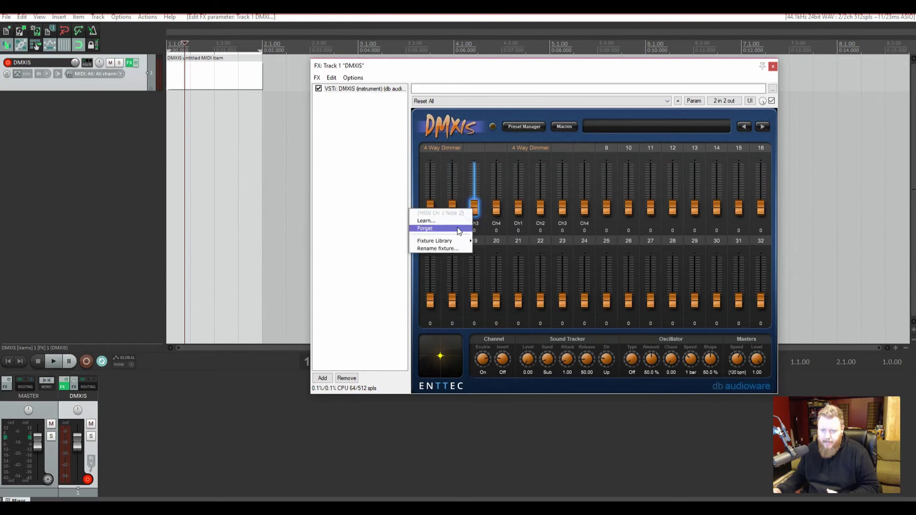
{"action": "left_click", "coordinate": [460, 225]}
{"action": "right_click", "coordinate": [495, 210]}
{"action": "left_click", "coordinate": [480, 230]}
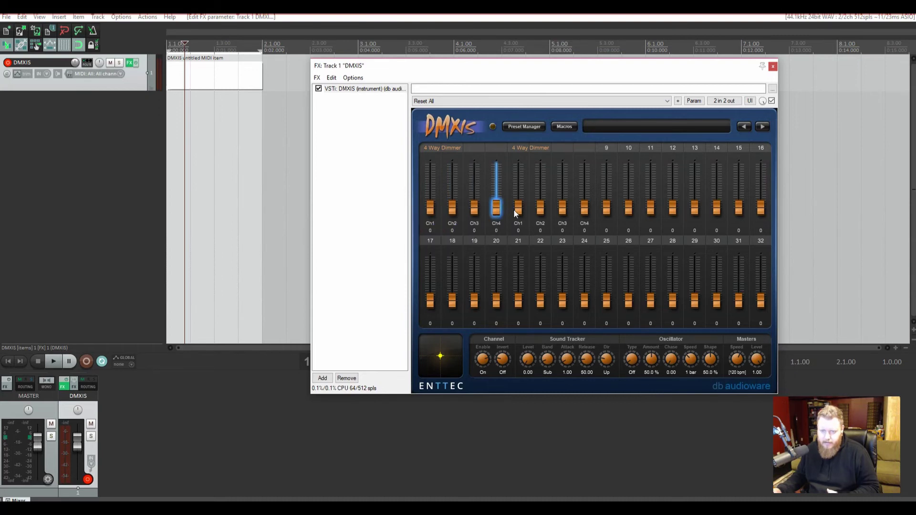
- Forget the second fixture's channel 1–4 mappings and set the edit position inside the MIDI item
{"action": "right_click", "coordinate": [518, 209]}
{"action": "left_click", "coordinate": [520, 221]}
{"action": "right_click", "coordinate": [542, 210]}
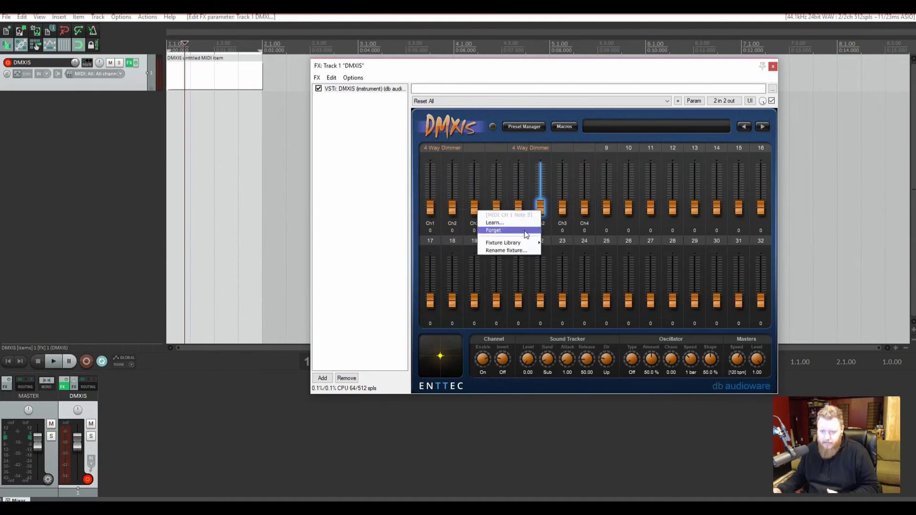
{"action": "left_click", "coordinate": [520, 230]}
{"action": "right_click", "coordinate": [561, 209]}
{"action": "left_click", "coordinate": [563, 227]}
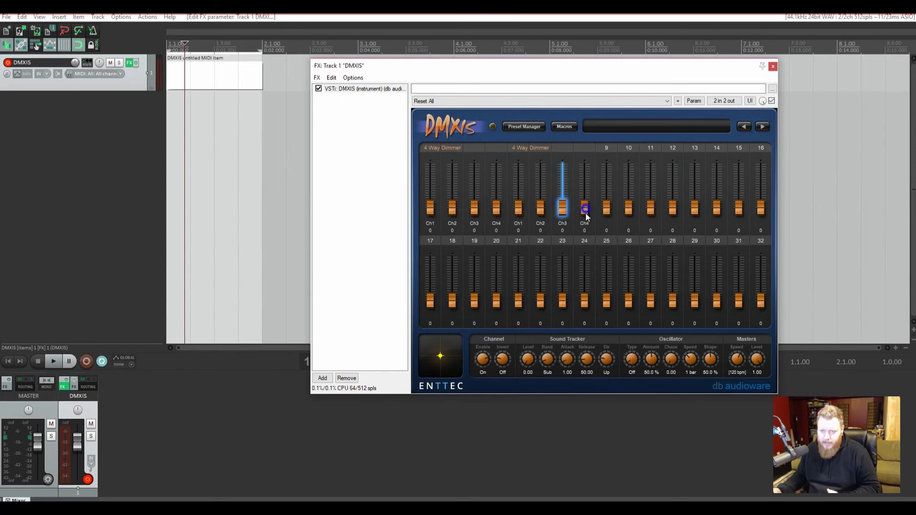
{"action": "right_click", "coordinate": [585, 210]}
{"action": "left_click", "coordinate": [587, 227]}
{"action": "left_click", "coordinate": [190, 68]}
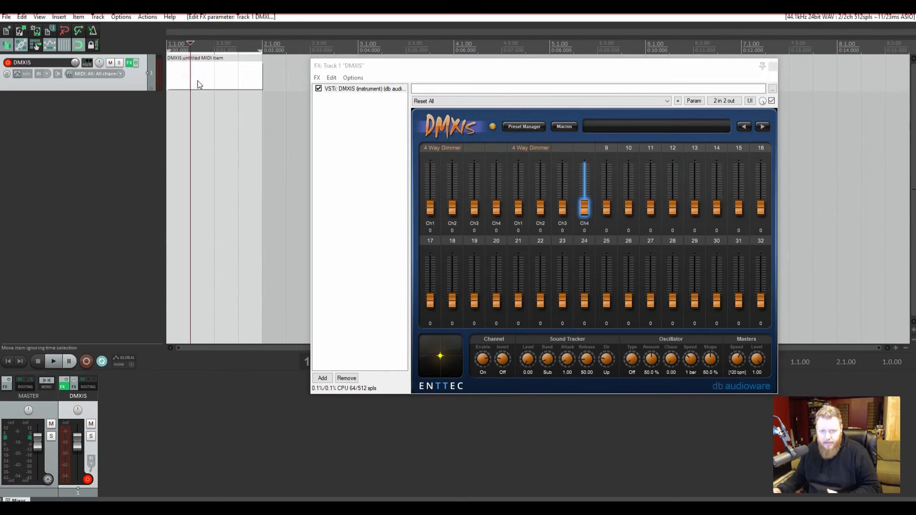
{"action": "left_click", "coordinate": [571, 65]}
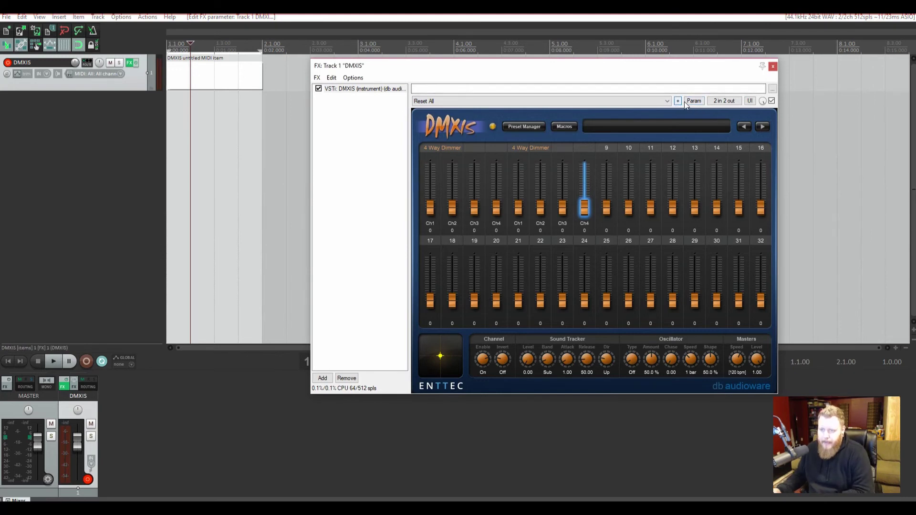
- Make DMXIS Ch1 the last touched parameter and show its track automation envelope
{"action": "left_click", "coordinate": [678, 101]}
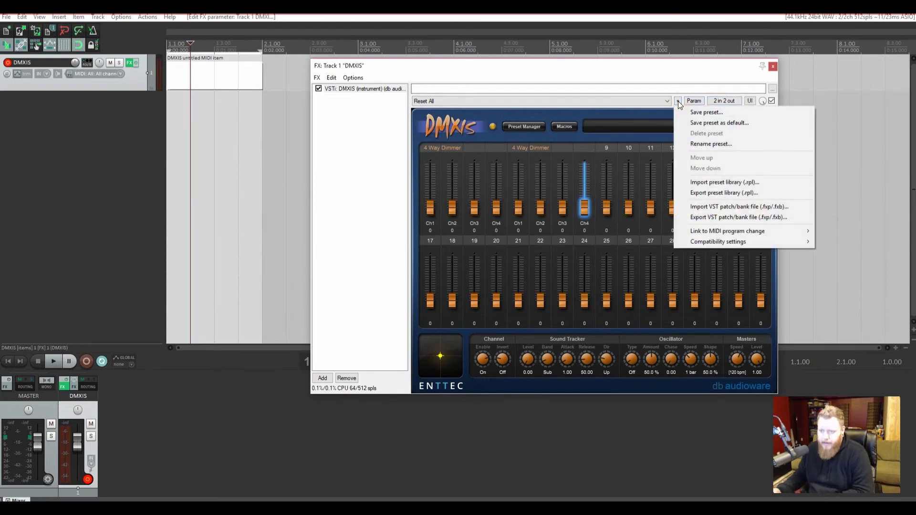
{"action": "left_click", "coordinate": [684, 80]}
{"action": "left_click", "coordinate": [695, 101]}
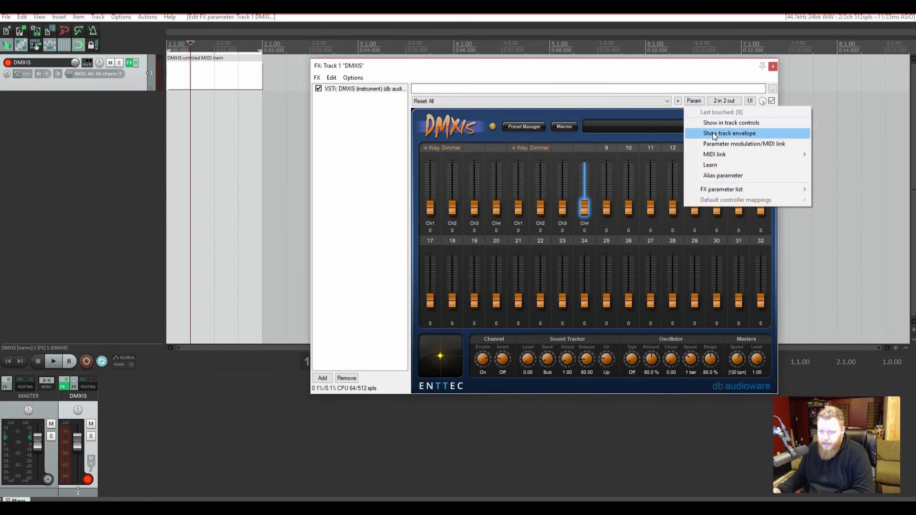
{"action": "left_click", "coordinate": [698, 65]}
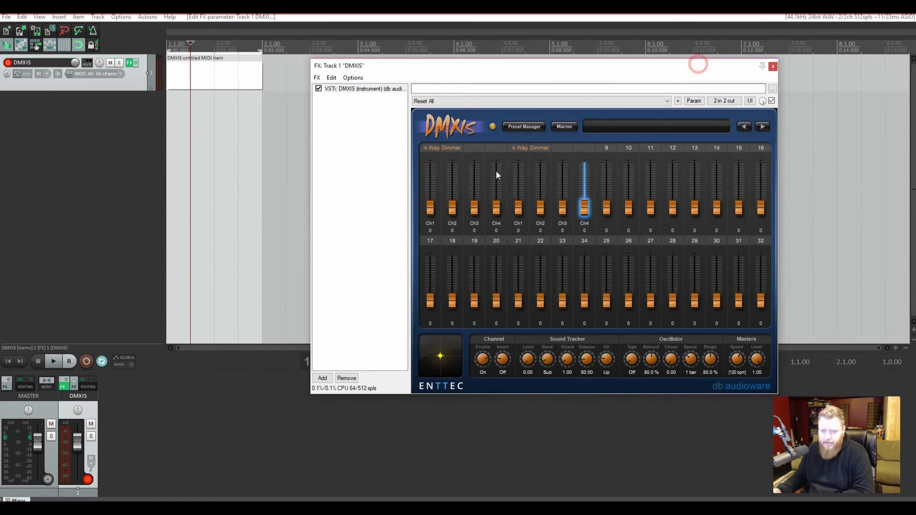
{"action": "left_click", "coordinate": [430, 210]}
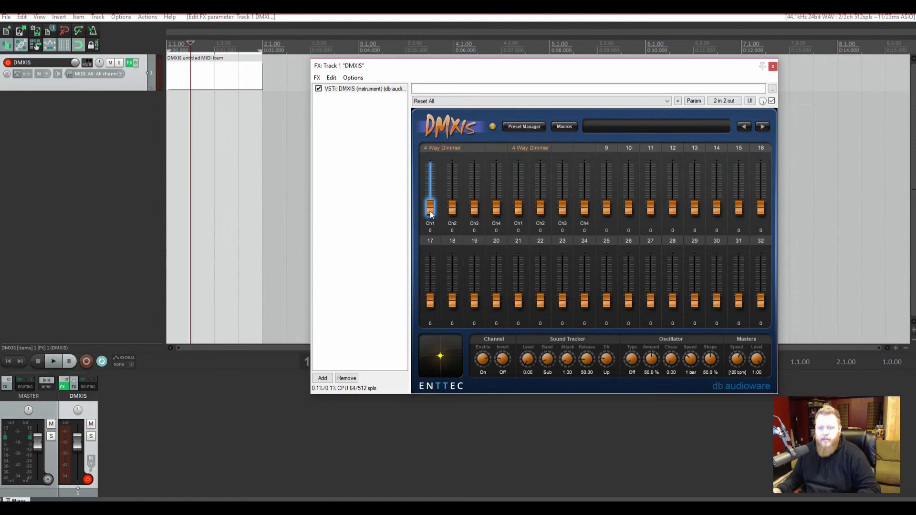
{"action": "left_click_drag", "start_coordinate": [431, 215], "coordinate": [428, 246]}
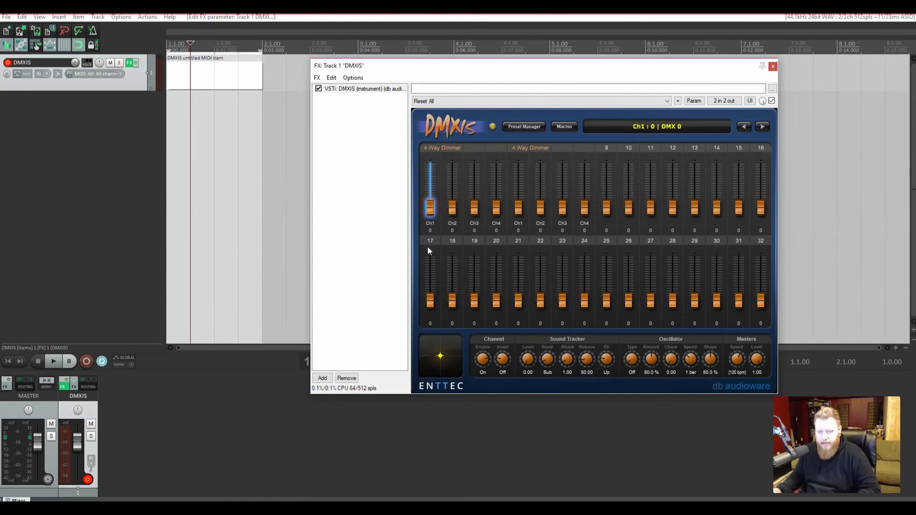
{"action": "left_click", "coordinate": [429, 209]}
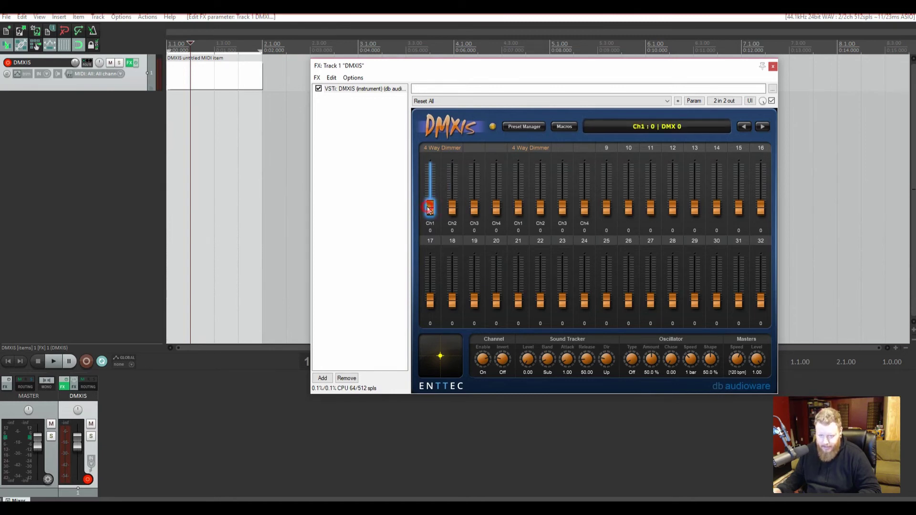
{"action": "left_click", "coordinate": [696, 102]}
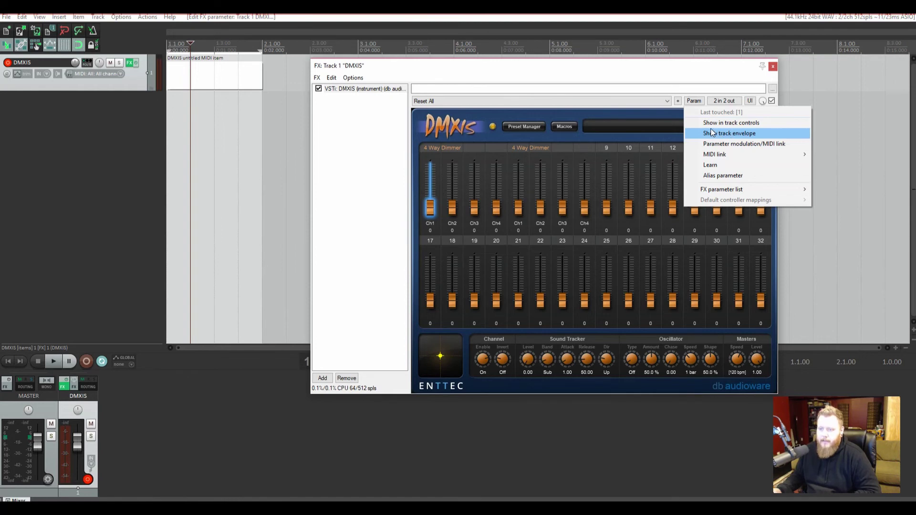
{"action": "left_click", "coordinate": [728, 135]}
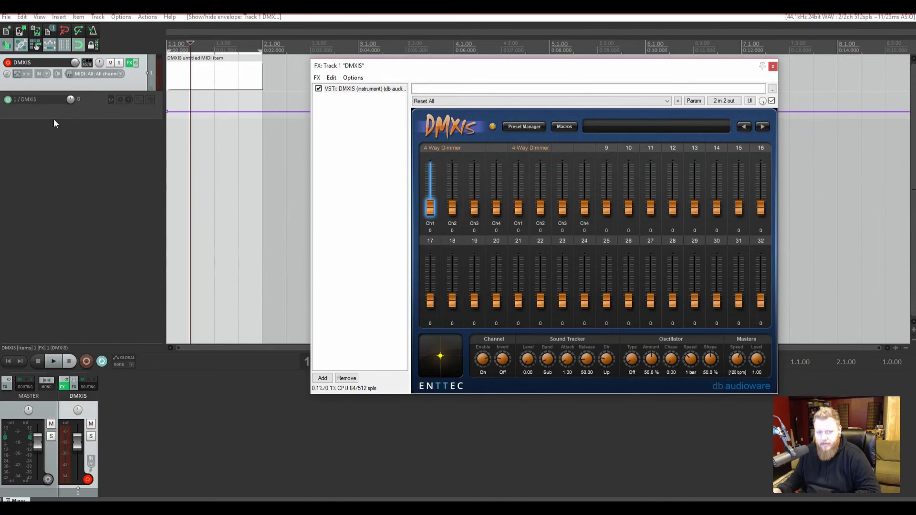
- Toggle Ch1's track control on and off and check the 1 / DMXIS envelope lane's options
{"action": "left_click", "coordinate": [694, 101]}
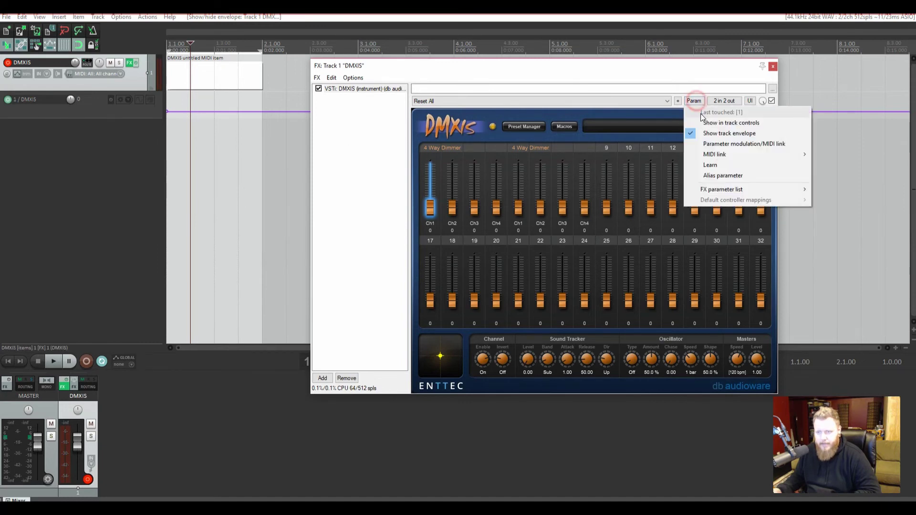
{"action": "left_click", "coordinate": [720, 126]}
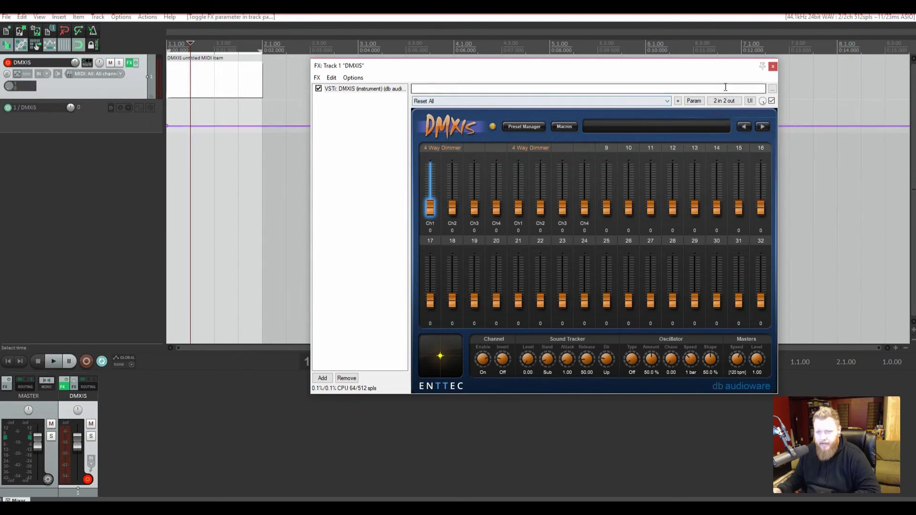
{"action": "left_click", "coordinate": [695, 101]}
{"action": "left_click", "coordinate": [708, 121]}
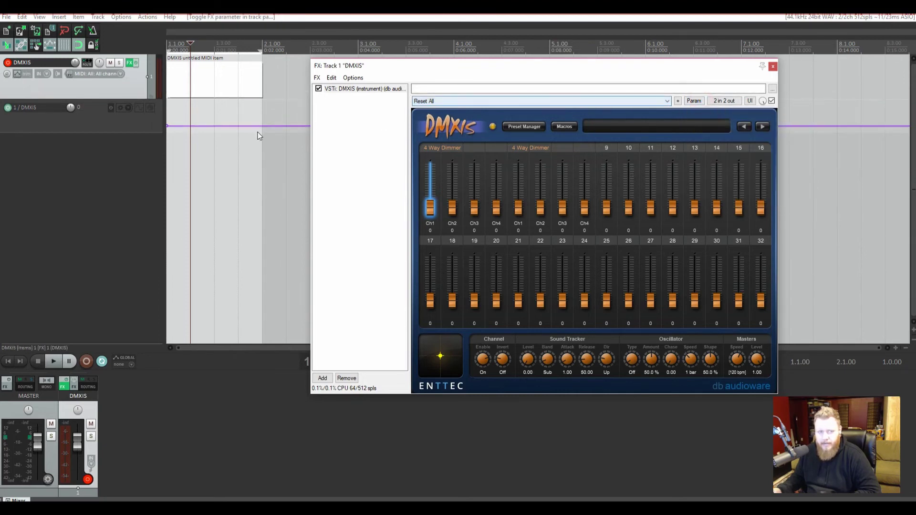
{"action": "left_click", "coordinate": [38, 126]}
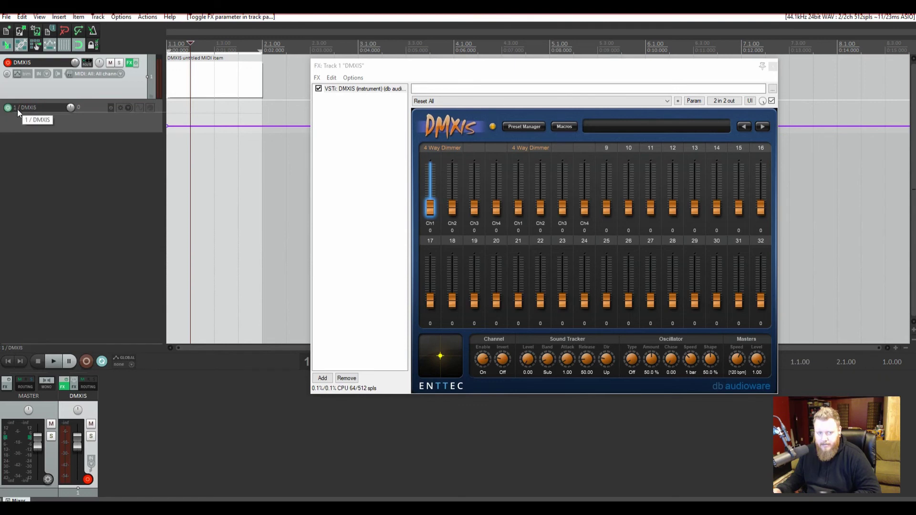
{"action": "right_click", "coordinate": [39, 109]}
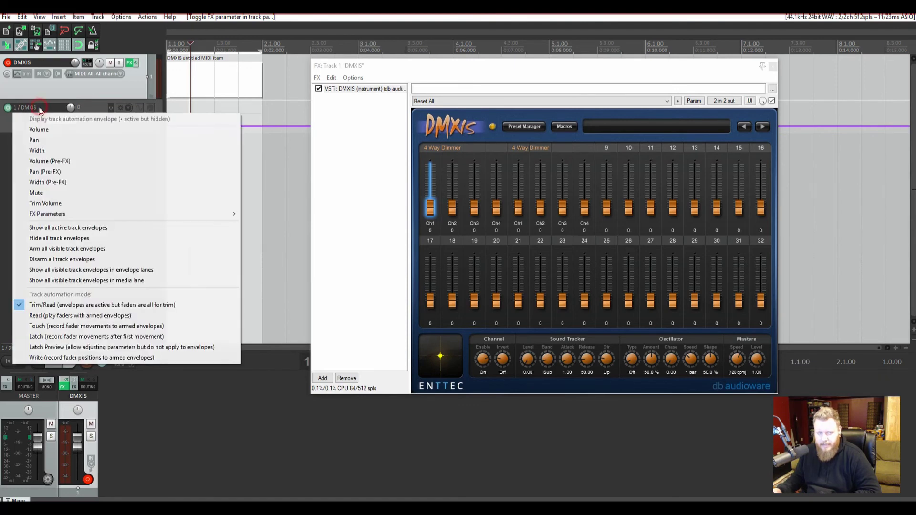
{"action": "double_click", "coordinate": [37, 64]}
{"action": "left_click", "coordinate": [43, 122]}
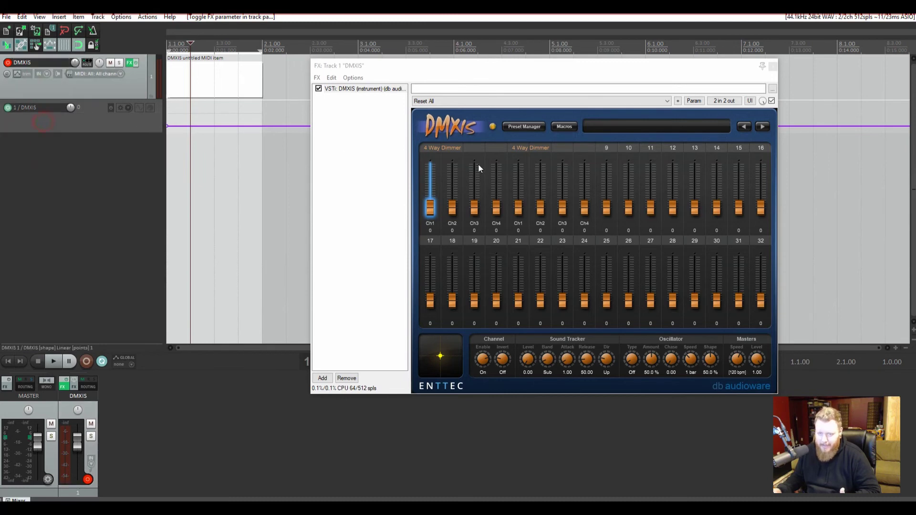
- Alias the last touched DMXIS parameter as 'Dimmer 1'
{"action": "left_click", "coordinate": [696, 101]}
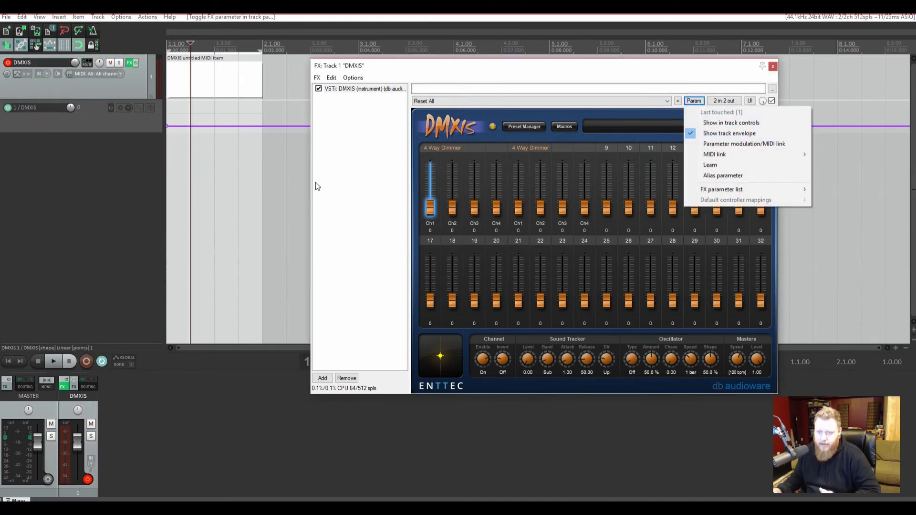
{"action": "left_click", "coordinate": [716, 176]}
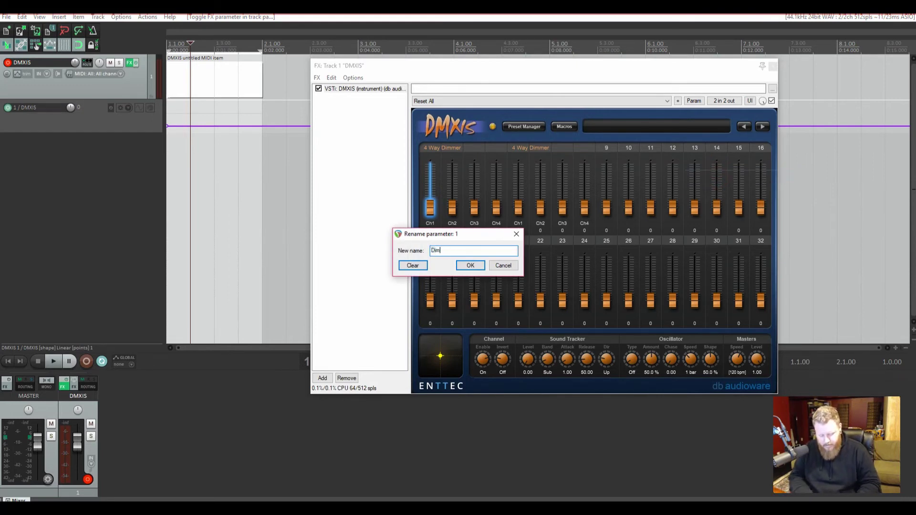
{"action": "type", "text": "Dimmer 1"}
{"action": "key", "text": "Return"}
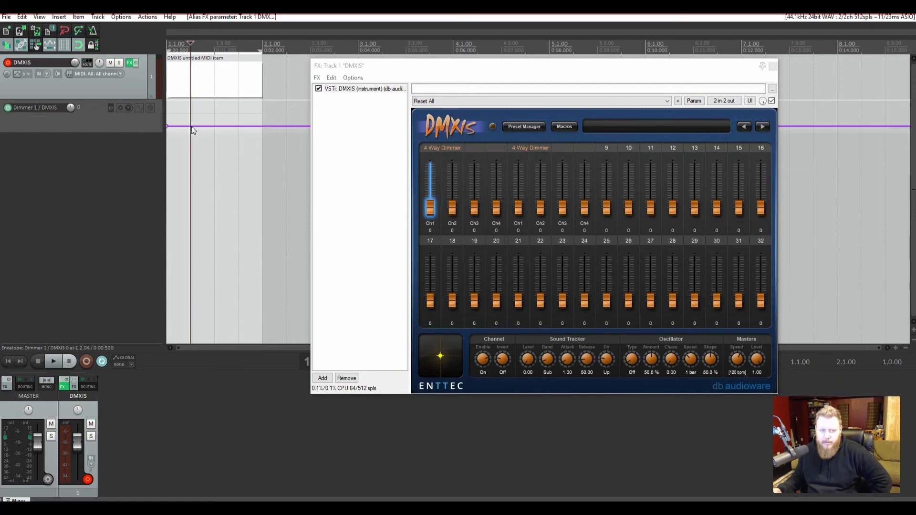
- Draw two peaks on the Dimmer 1 envelope around 1.2.00 and 1.3.00 and preview them
{"action": "mouse_move", "coordinate": [169, 125]}
{"action": "left_mouse_down"}
{"action": "mouse_move", "coordinate": [180, 72]}
{"action": "mouse_move", "coordinate": [180, 125]}
{"action": "mouse_move", "coordinate": [179, 73]}
{"action": "mouse_move", "coordinate": [172, 129]}
{"action": "left_mouse_up"}
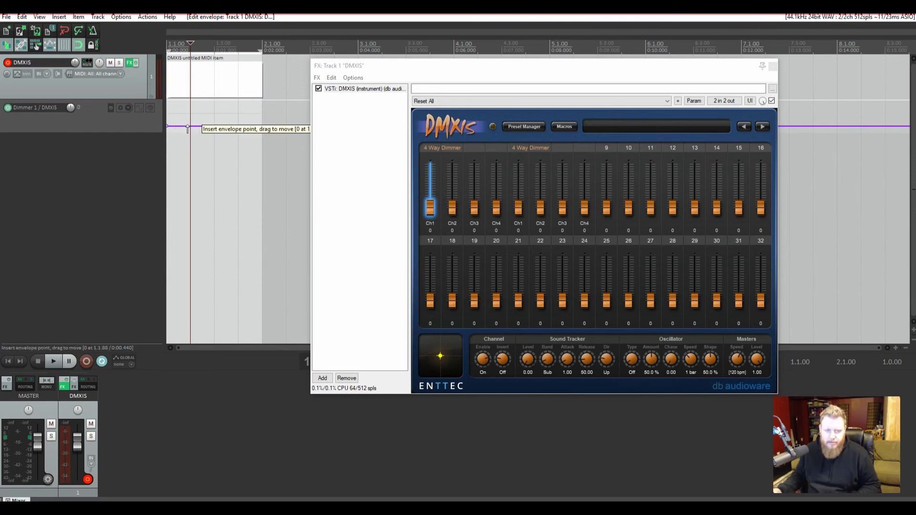
{"action": "left_click_drag", "start_coordinate": [188, 121], "coordinate": [211, 171]}
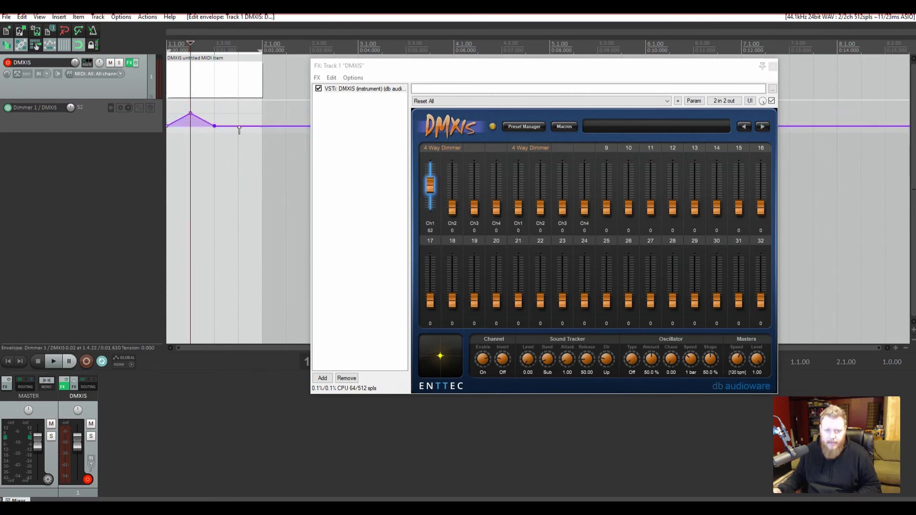
{"action": "left_click_drag", "start_coordinate": [238, 125], "coordinate": [253, 168]}
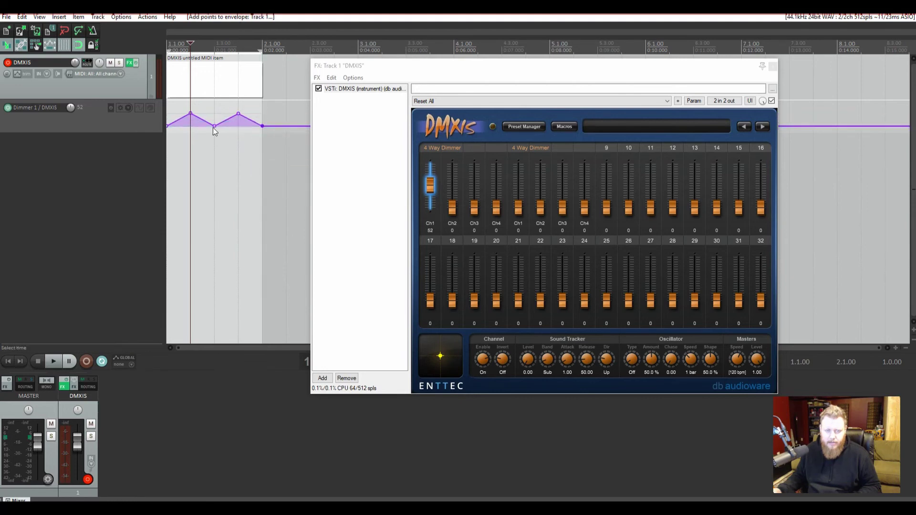
{"action": "left_click", "coordinate": [165, 45]}
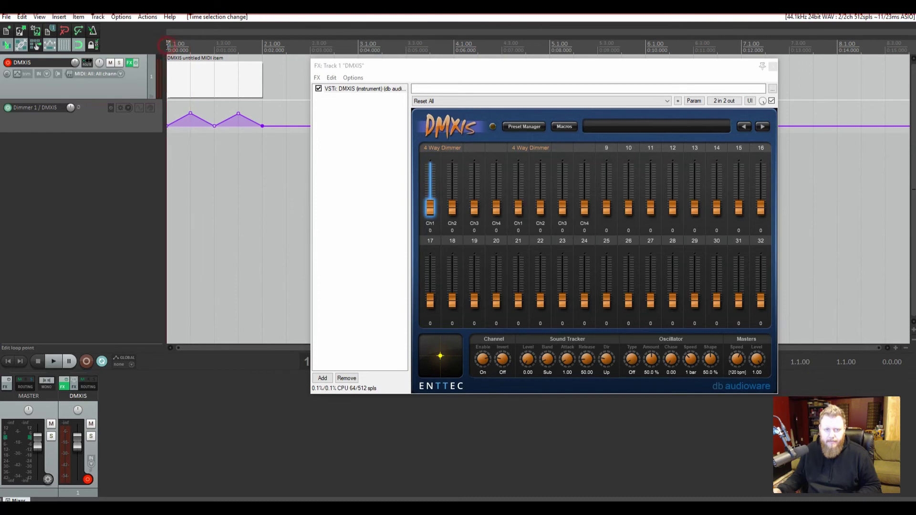
{"action": "key", "text": "space"}
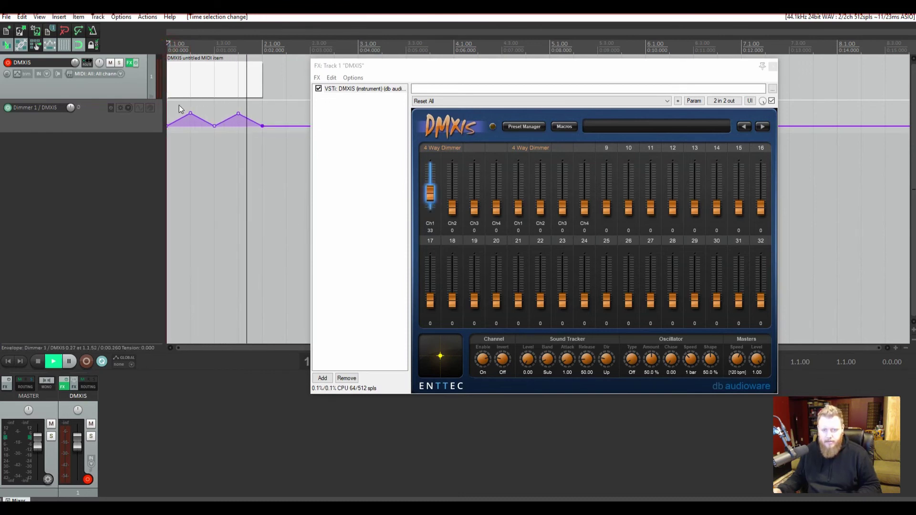
{"action": "key", "text": "space"}
- Raise both peaks, curve the first peak's rise and fall, preview, then delete all points
{"action": "left_click_drag", "start_coordinate": [179, 105], "coordinate": [248, 119]}
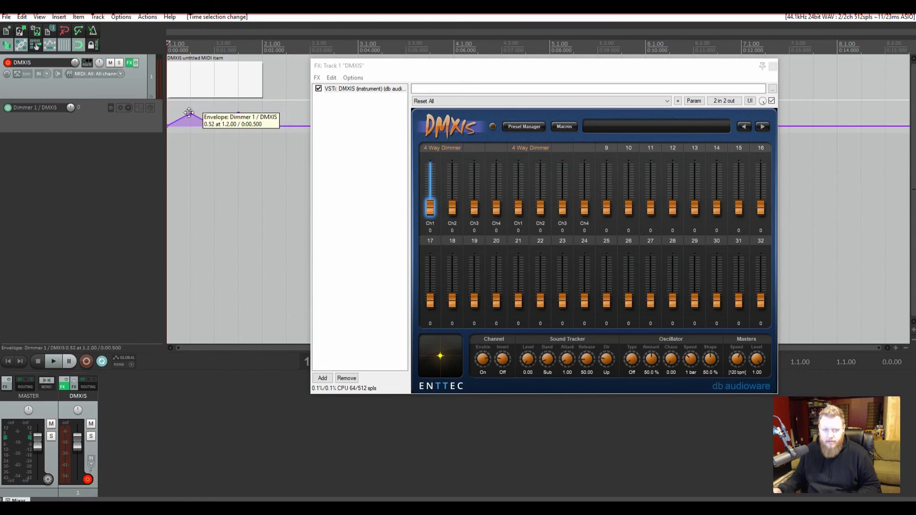
{"action": "left_click_drag", "start_coordinate": [190, 113], "coordinate": [190, 67]}
{"action": "key", "text": "space"}
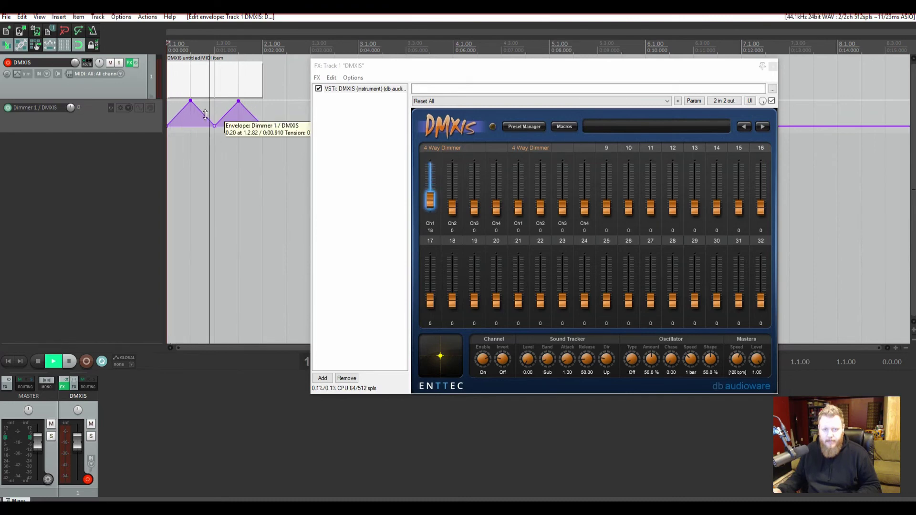
{"action": "key", "text": "space"}
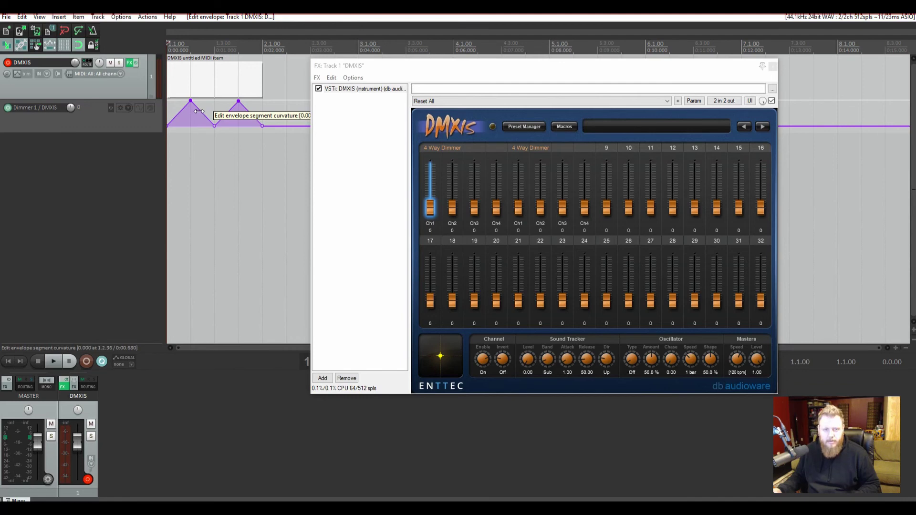
{"action": "left_click_drag", "start_coordinate": [199, 111], "coordinate": [253, 110]}
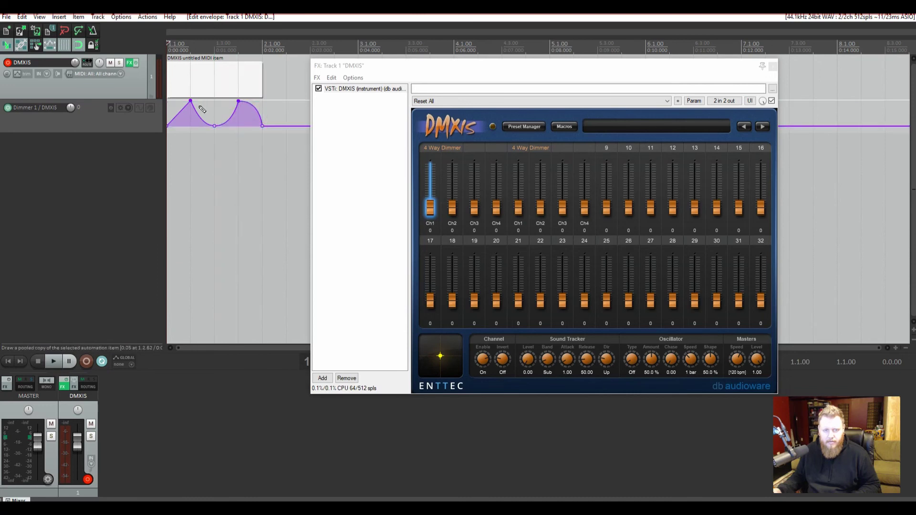
{"action": "left_click_drag", "start_coordinate": [181, 114], "coordinate": [176, 110]}
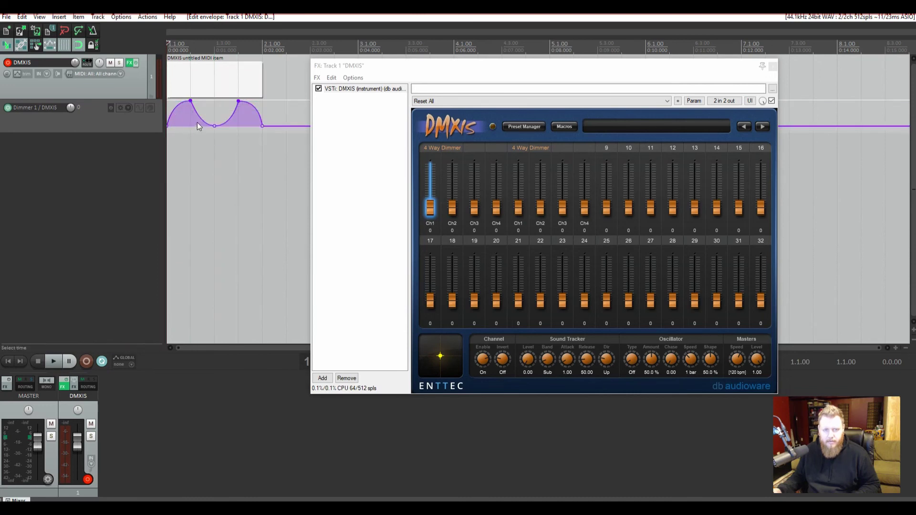
{"action": "key", "text": "space"}
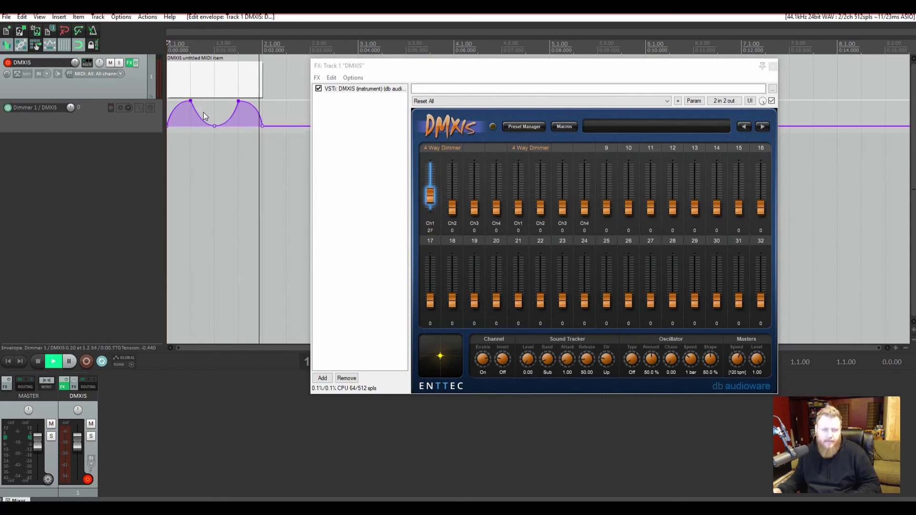
{"action": "key", "text": "space"}
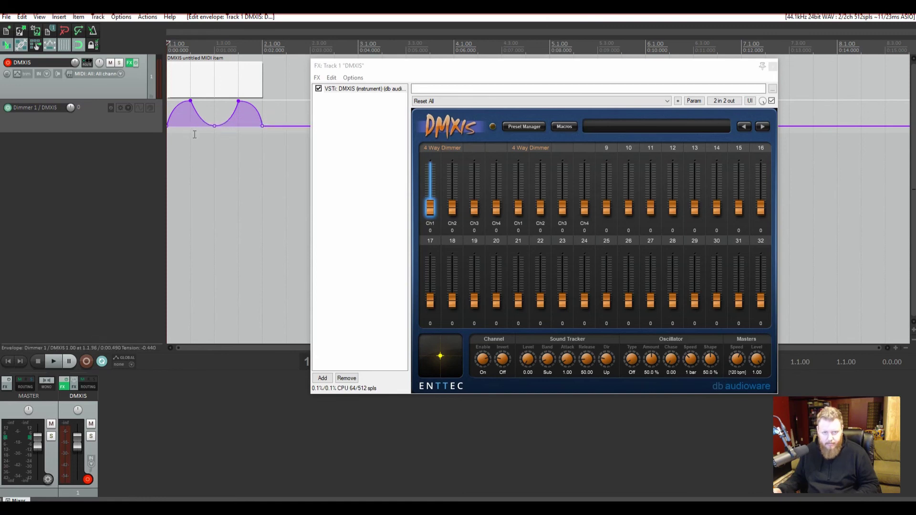
{"action": "key", "text": "ctrl+a"}
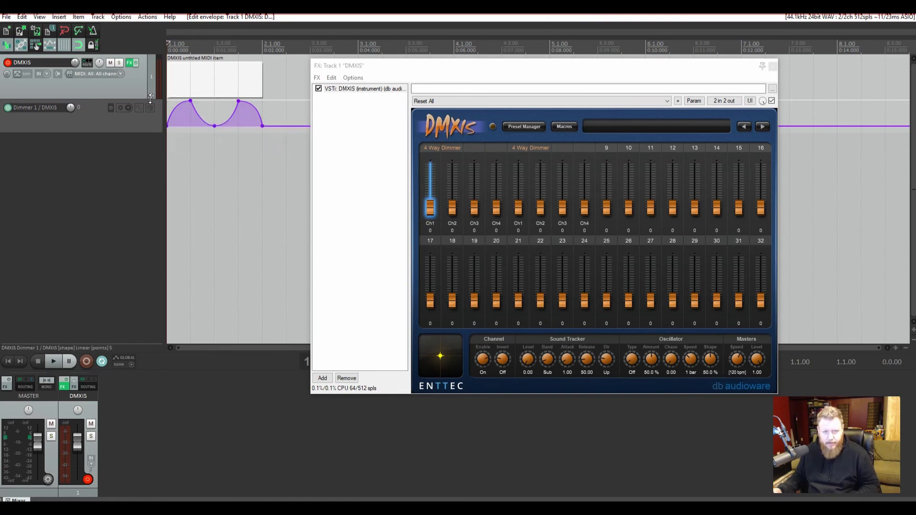
{"action": "key", "text": "Delete"}
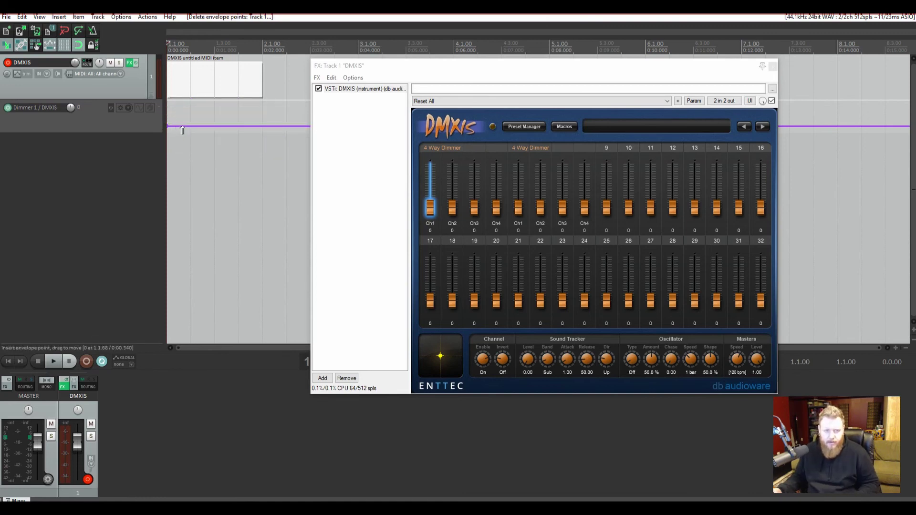
- Add Dimmer 1 points at 1.2.00 (full), 1.3.00 and 2.1.00 (zero), curve the rise, and play
{"action": "left_click", "coordinate": [191, 126]}
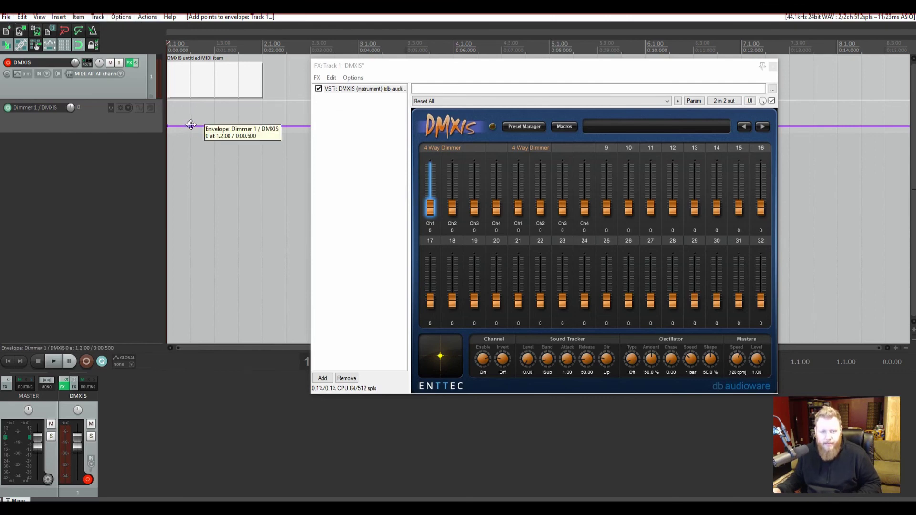
{"action": "left_click_drag", "start_coordinate": [190, 126], "coordinate": [190, 48]}
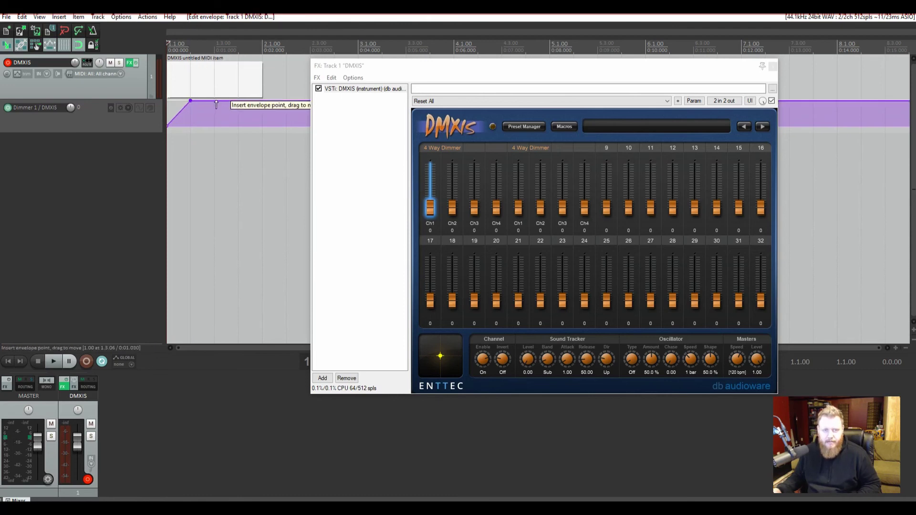
{"action": "left_click_drag", "start_coordinate": [214, 101], "coordinate": [238, 50]}
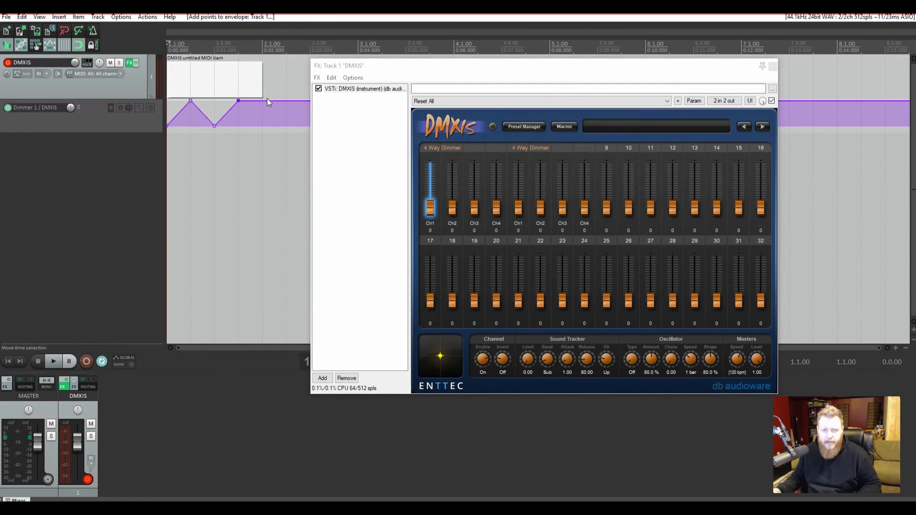
{"action": "left_click_drag", "start_coordinate": [263, 101], "coordinate": [263, 230]}
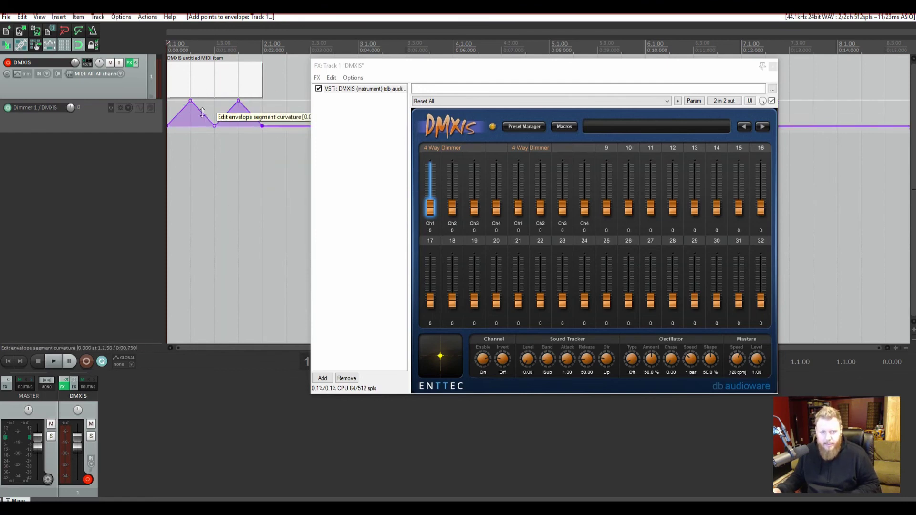
{"action": "left_click_drag", "start_coordinate": [203, 112], "coordinate": [179, 114]}
{"action": "key", "text": "space"}
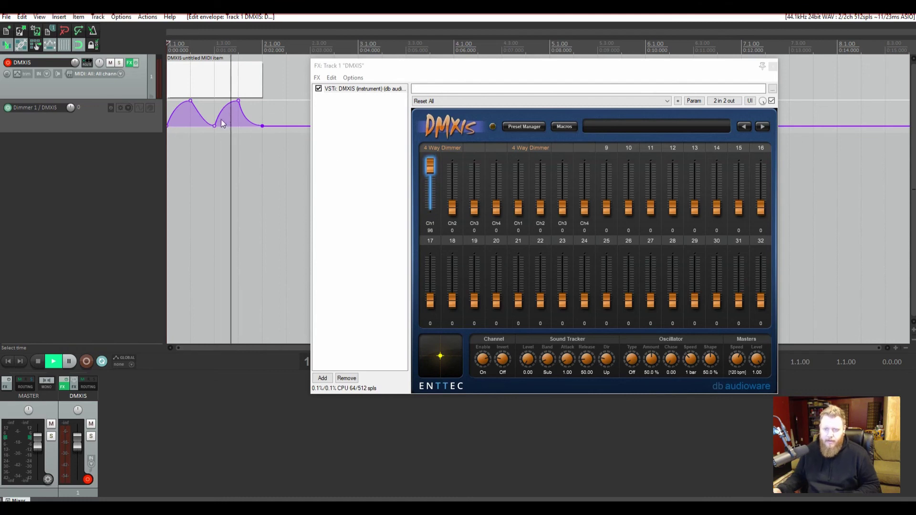
{"action": "key", "text": "space"}
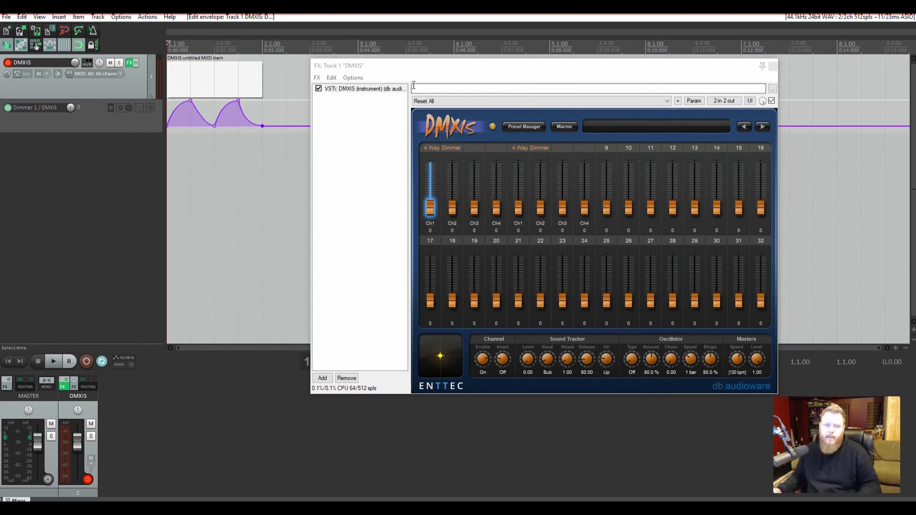
- Drag the FX: Track 1 "DMXIS" window to the lower left, clear of the Dimmer 1 lane
{"action": "left_click_drag", "start_coordinate": [470, 65], "coordinate": [521, 69]}
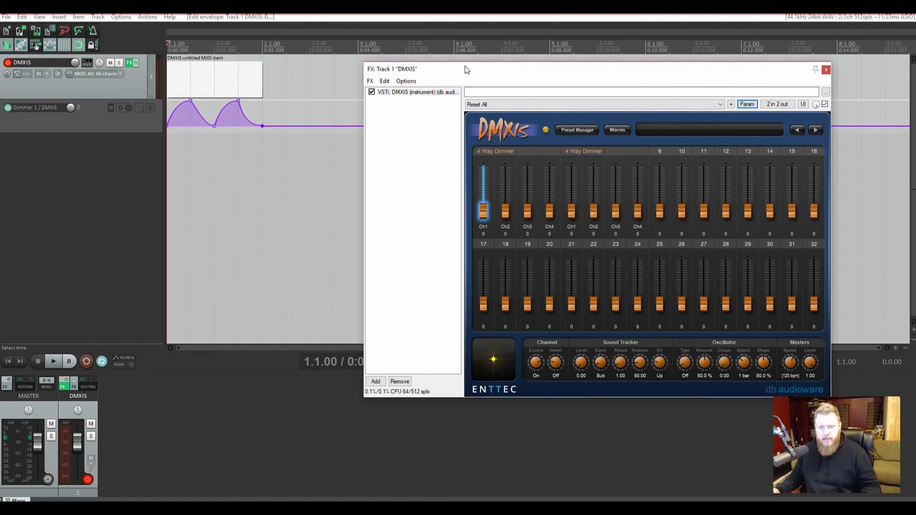
{"action": "left_click_drag", "start_coordinate": [461, 68], "coordinate": [222, 162]}
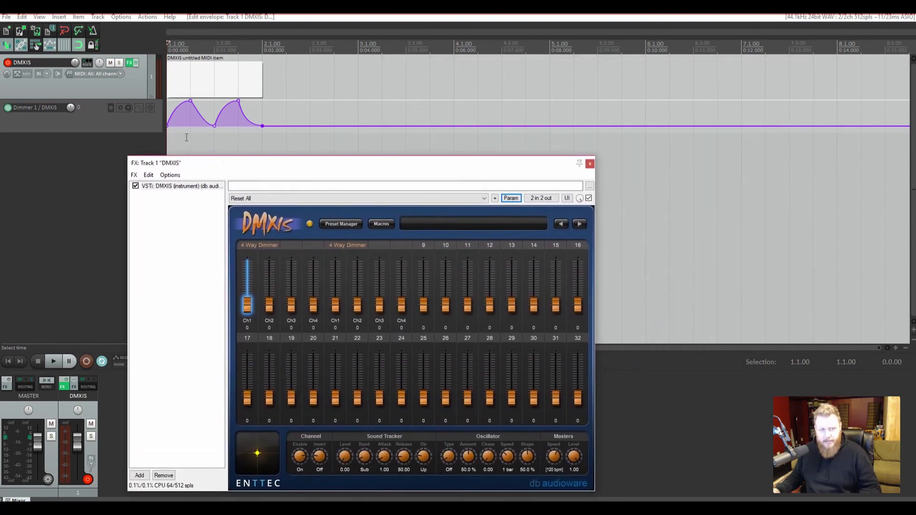